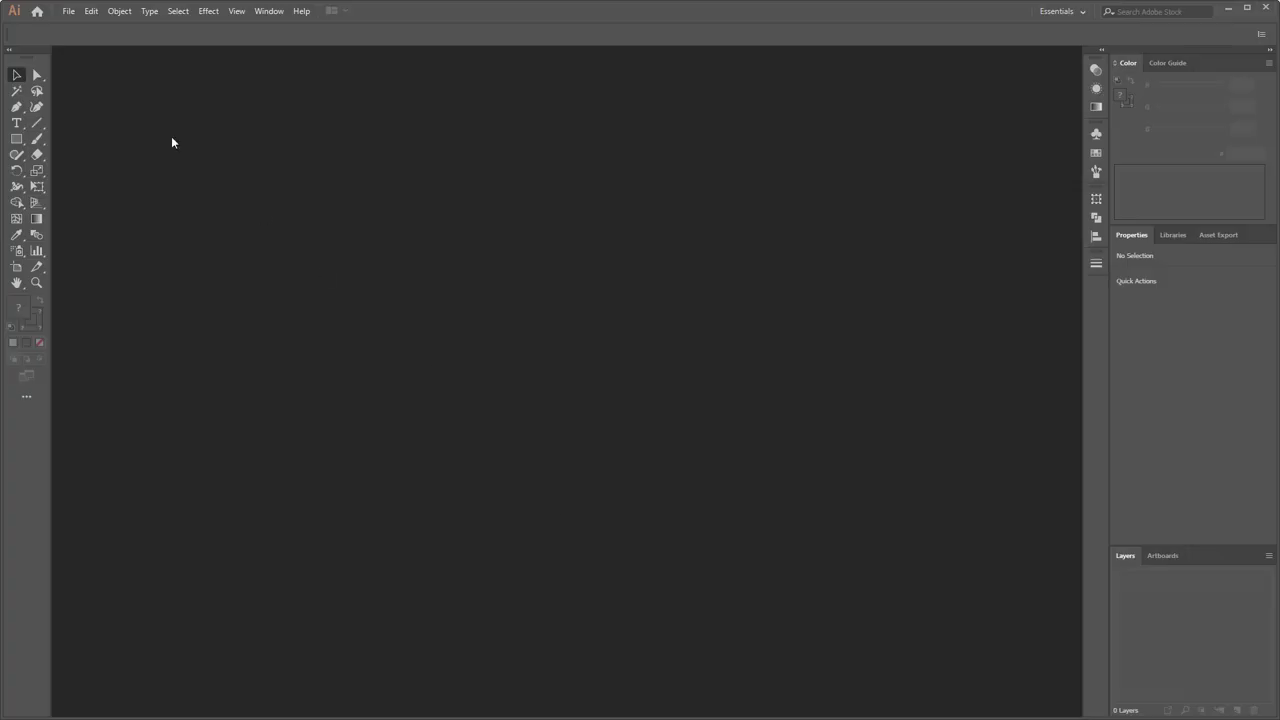
- Create a new landscape document of 1920 x 1080 px with one artboard
left_click(68, 11)
left_click(73, 27)
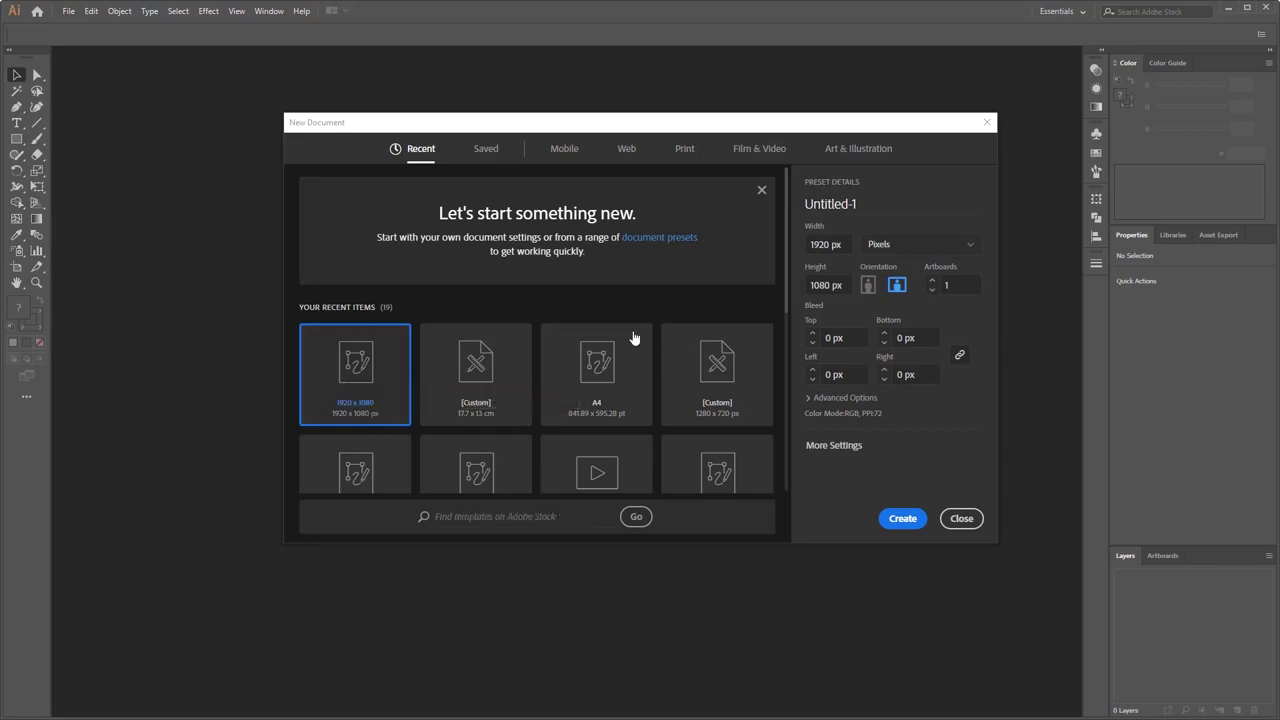
key("Tab")
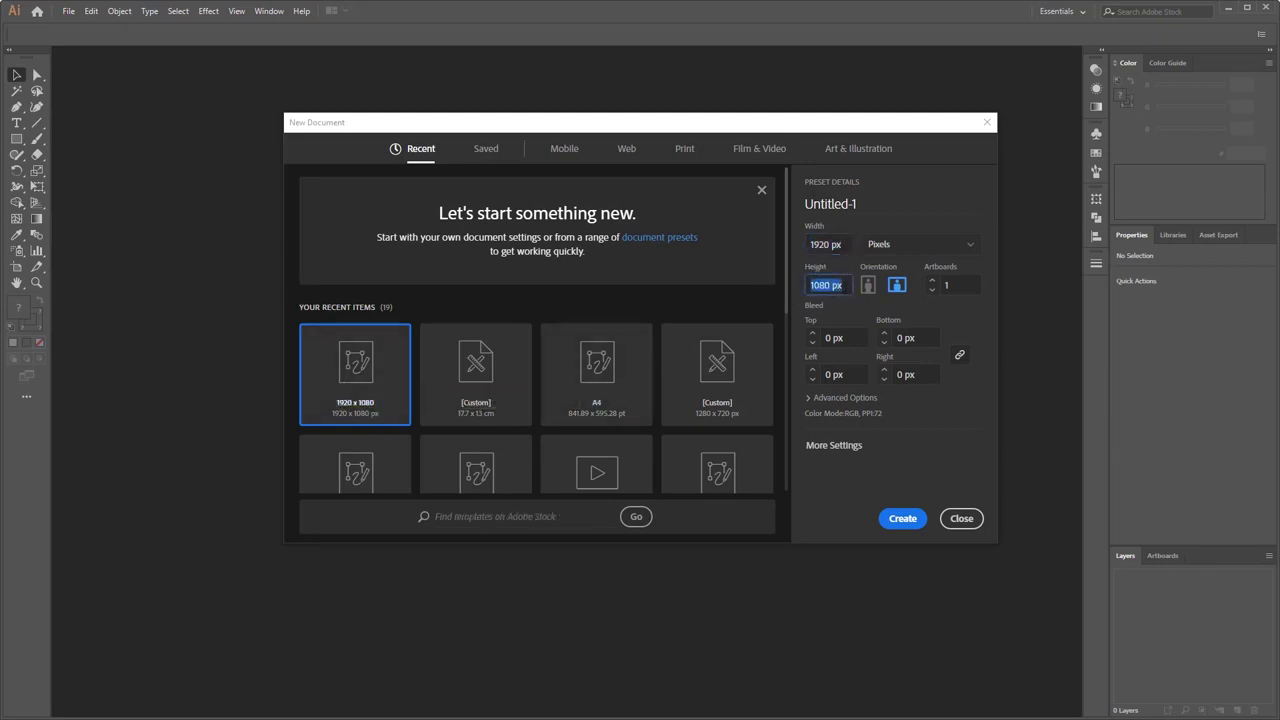
left_click(902, 518)
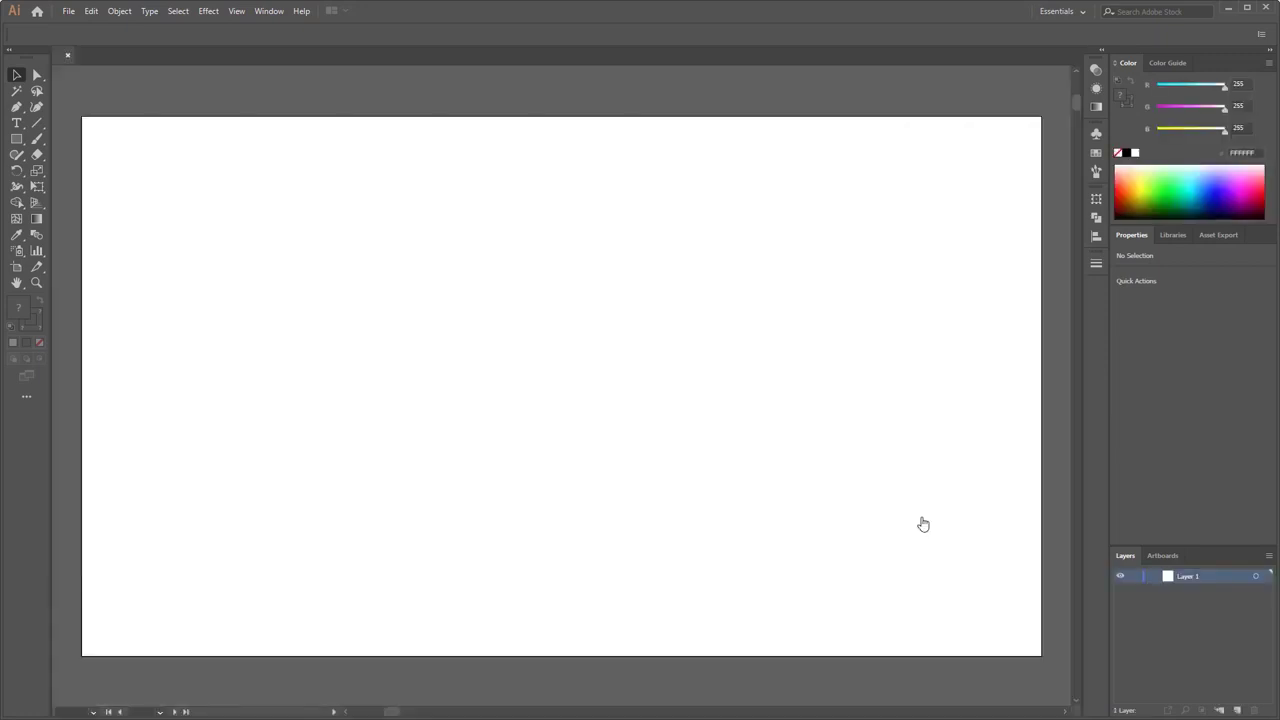
- Draw a 1920 x 1080 px rectangle covering the whole artboard and fill it with color 070362
left_click(22, 145)
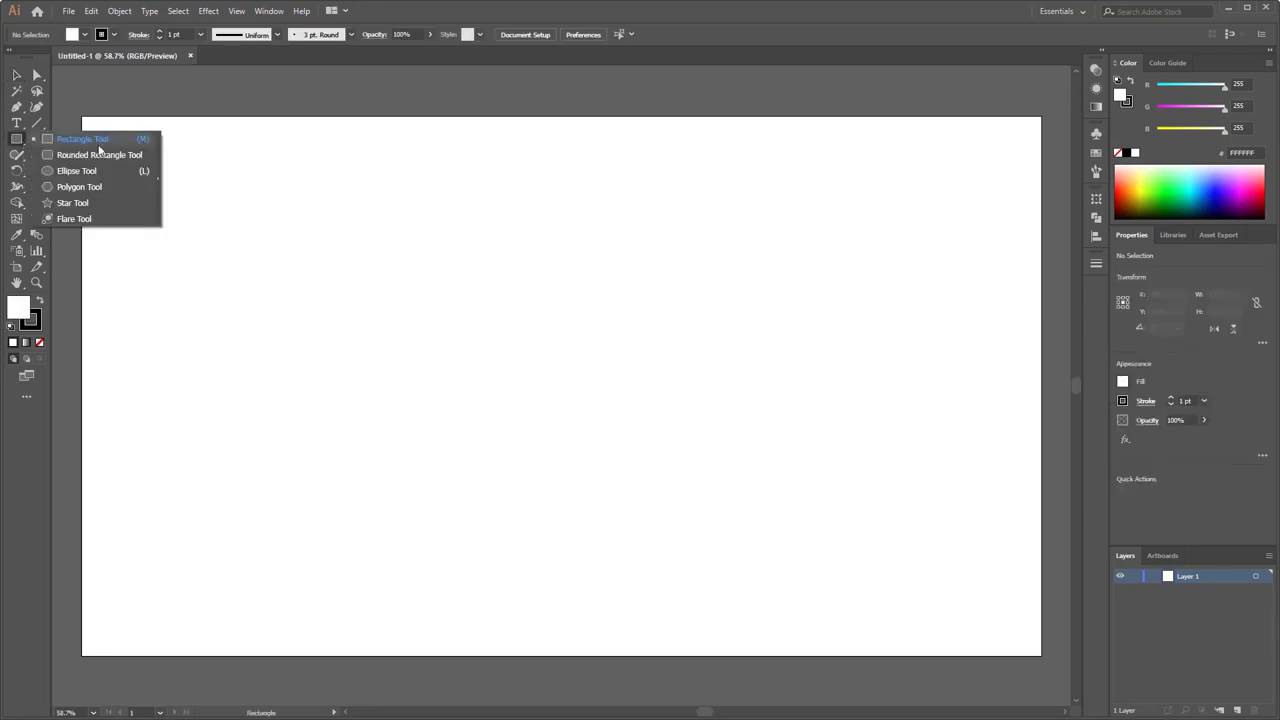
left_click_drag(82, 116, 1041, 656)
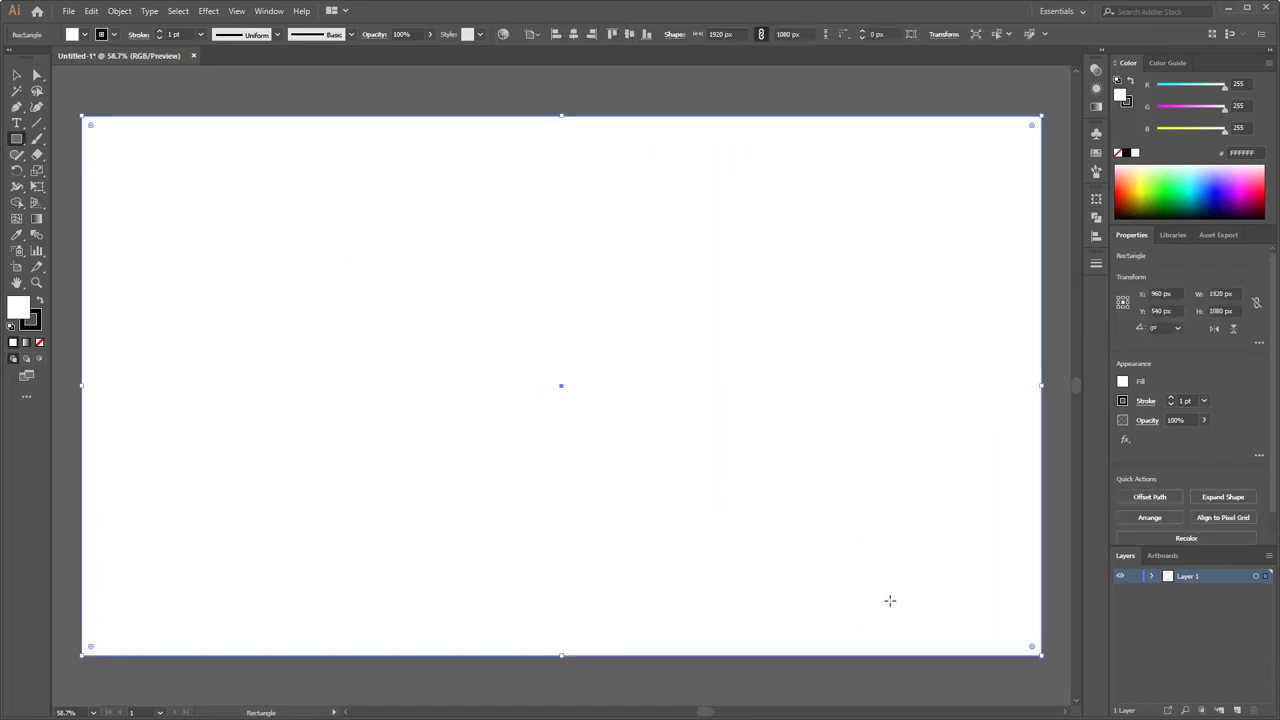
left_click(1232, 153)
key("Return")
left_click(15, 75)
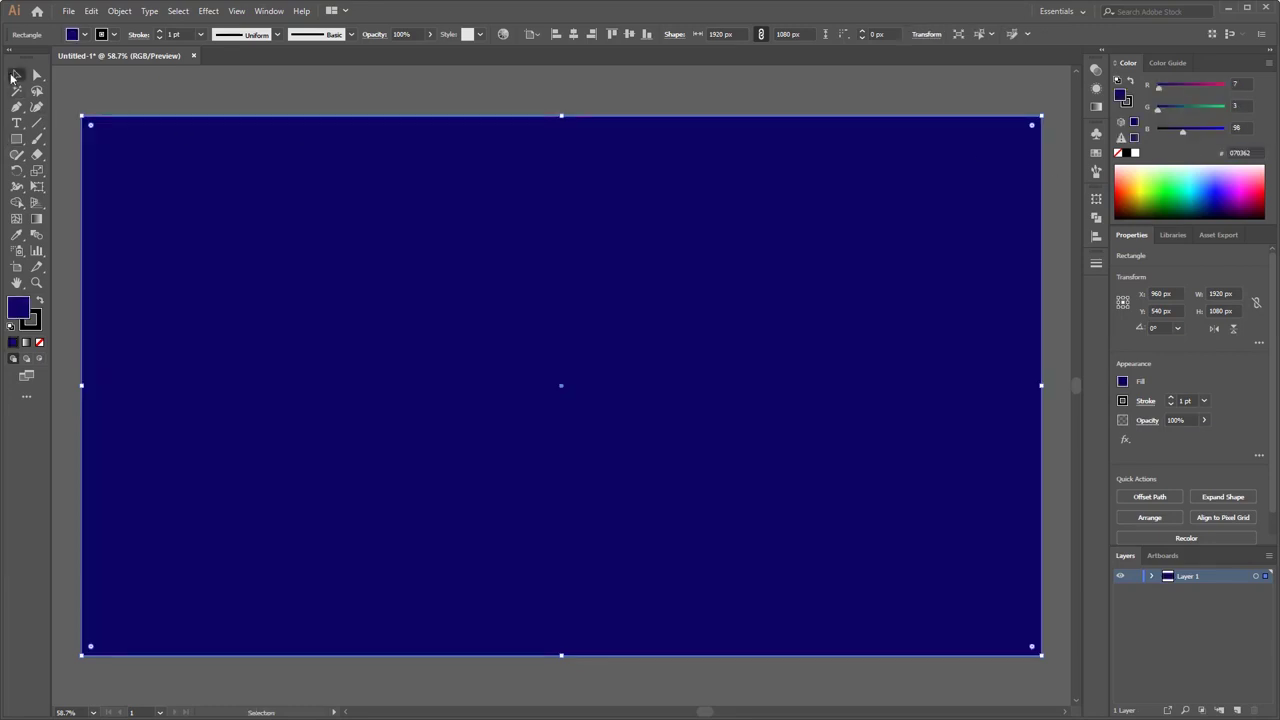
left_click(246, 94)
left_click(643, 400)
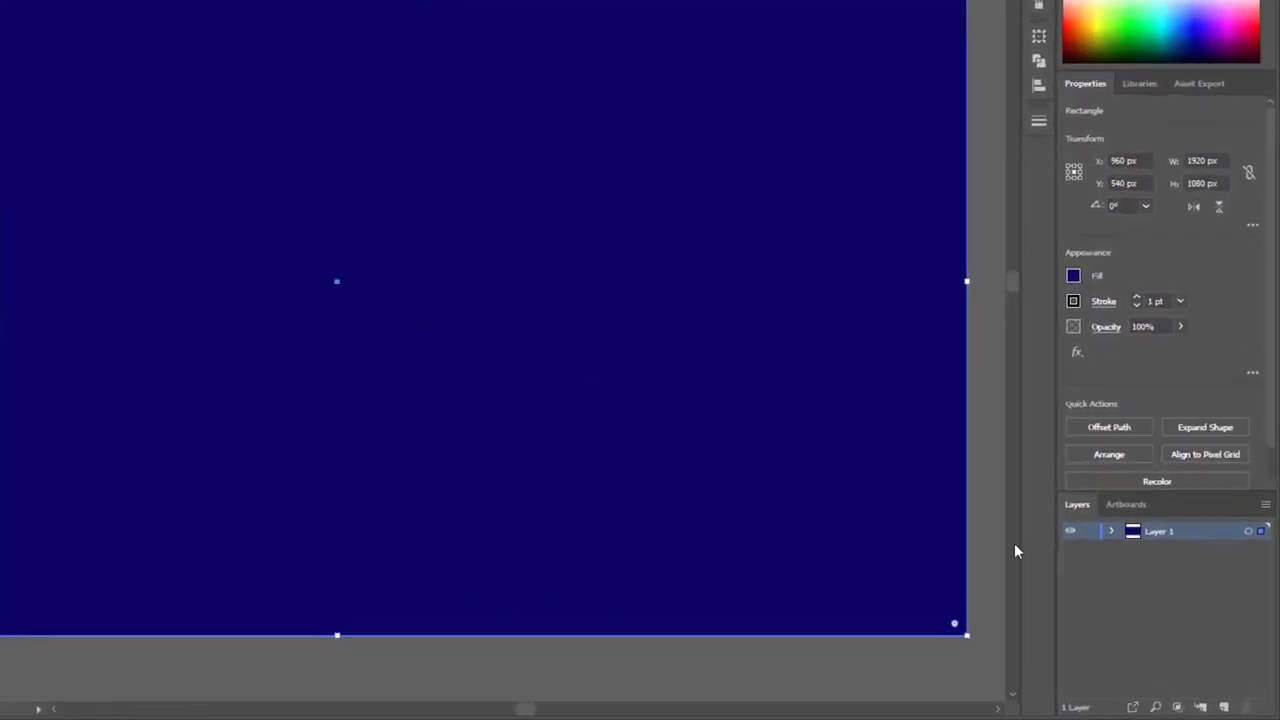
- Lock Layer 1, which holds the blue background, and add a new layer above it
left_click(1069, 505)
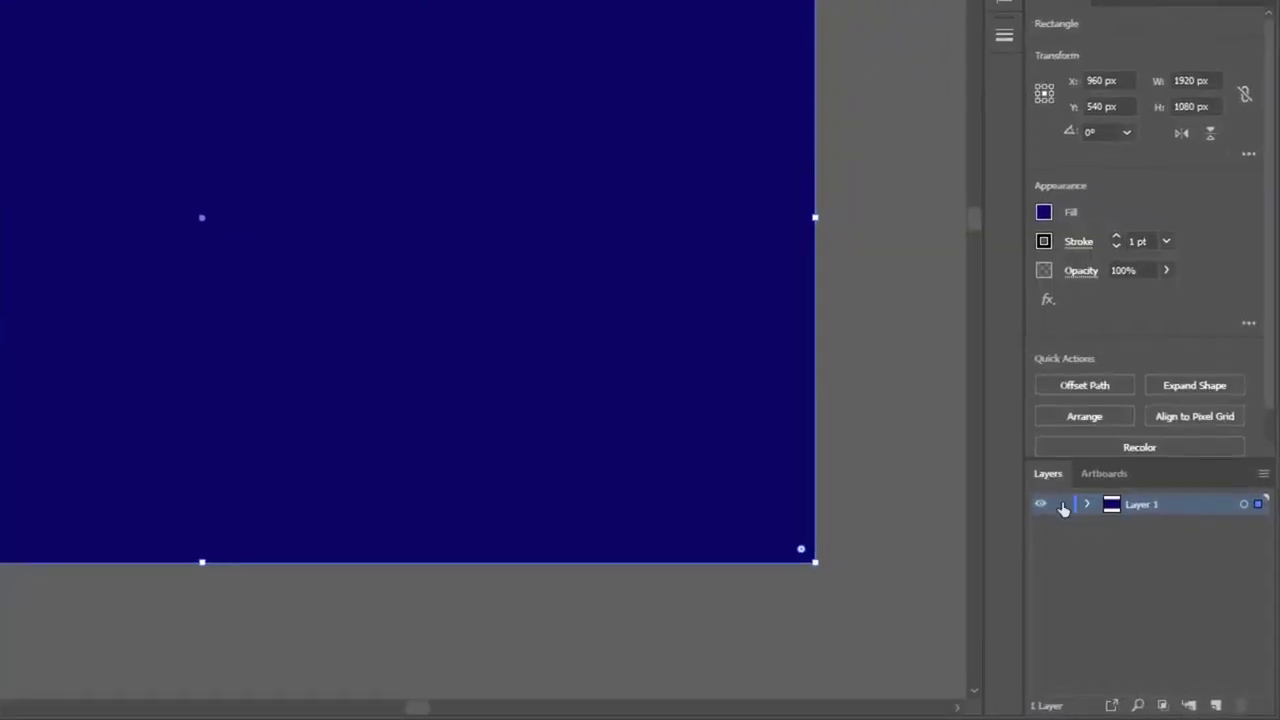
left_click(1063, 506)
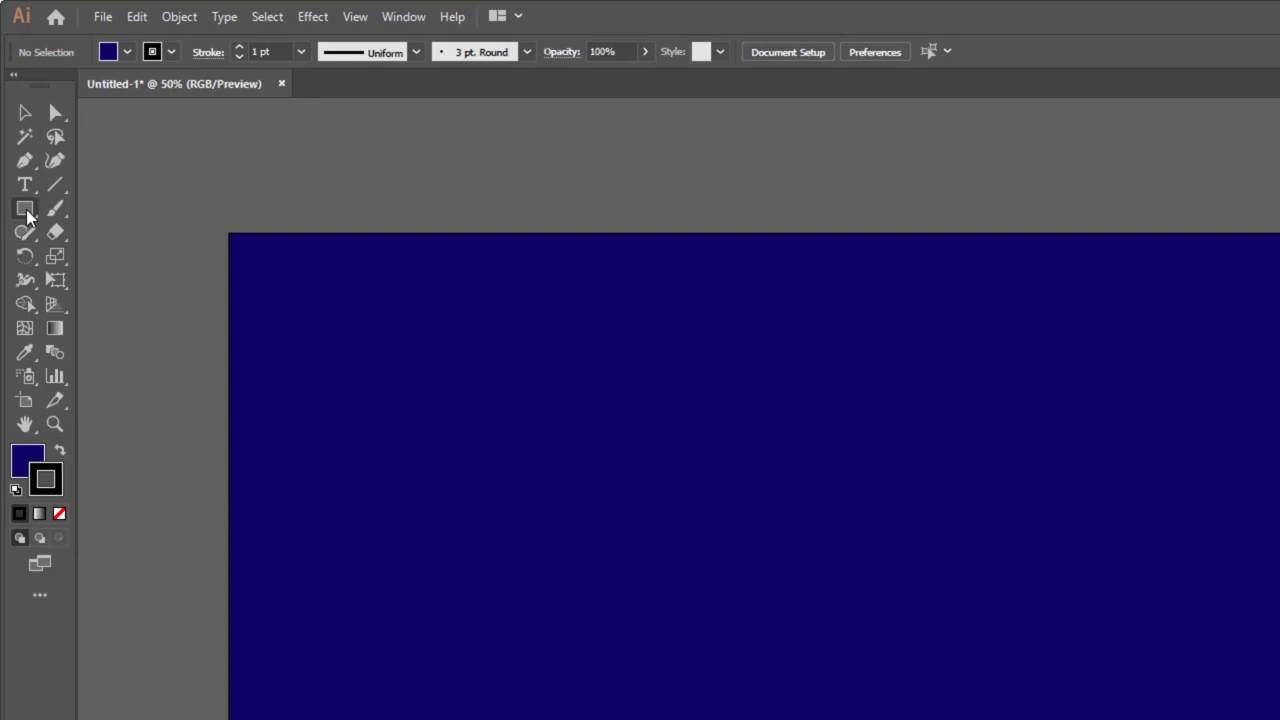
left_click_drag(17, 139, 48, 143)
left_click_drag(73, 214, 102, 207)
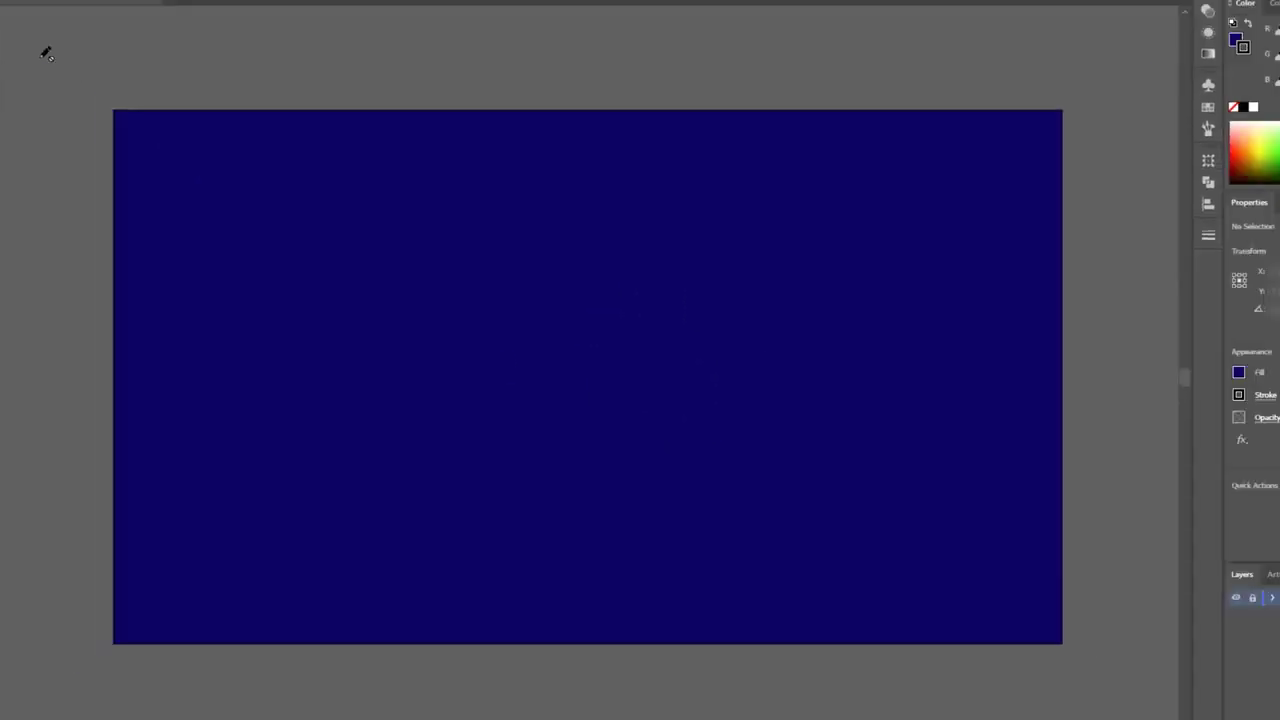
left_click(18, 77)
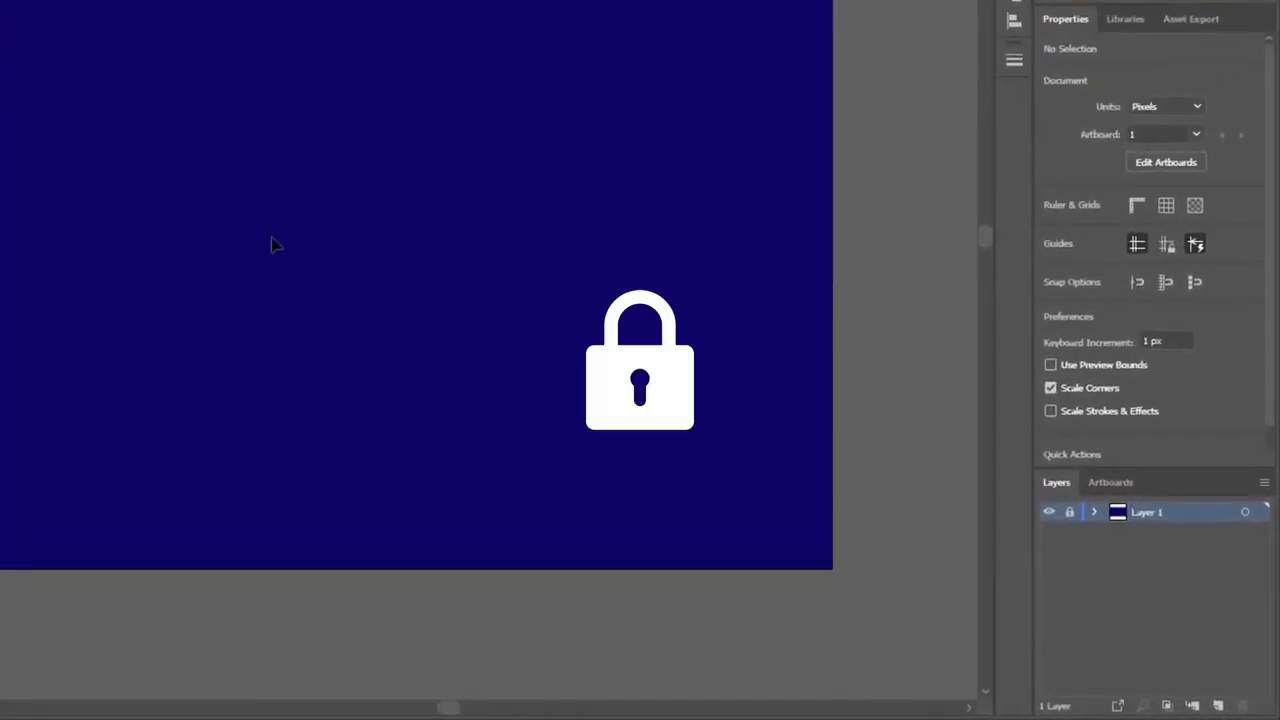
left_click(1219, 705)
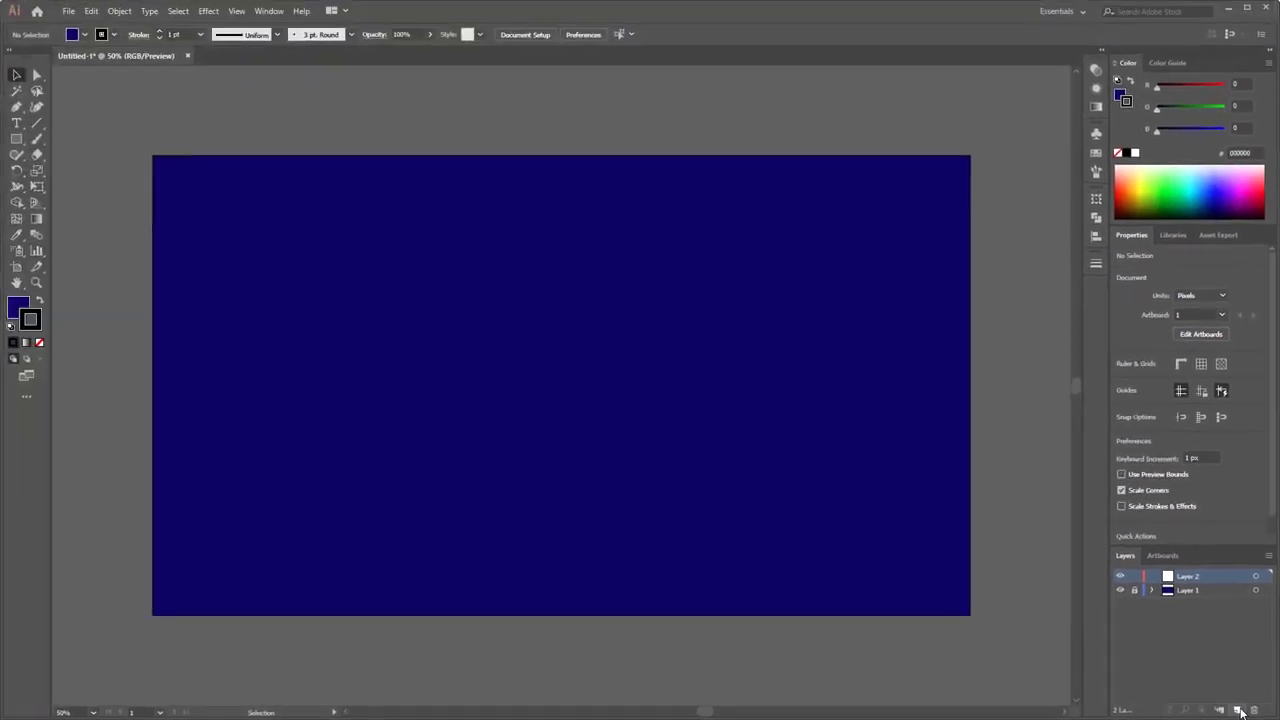
left_click(16, 139)
left_click_drag(445, 304, 617, 475)
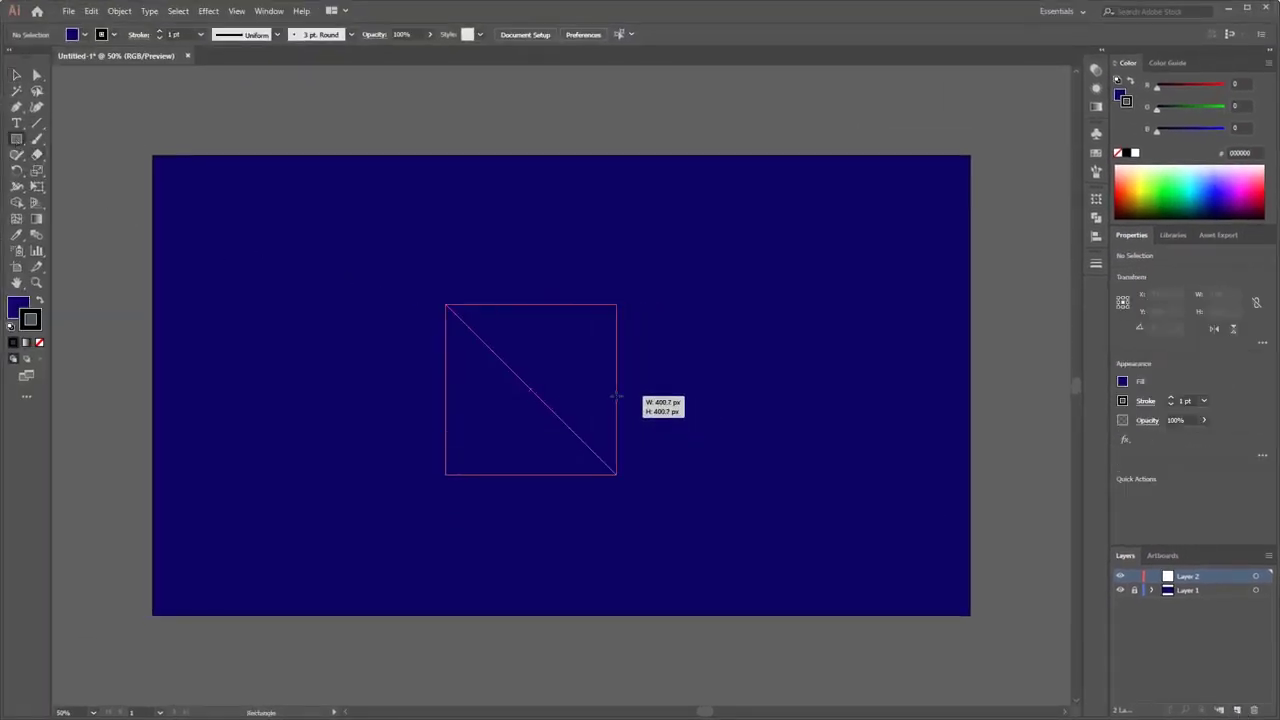
left_click_drag(615, 396, 617, 391)
key("Delete")
- Draw a circle about 211 px in diameter near the artboard's center on the new layer and swap its fill and stroke
right_click(16, 139)
left_click(88, 173)
left_click_drag(504, 322, 594, 410)
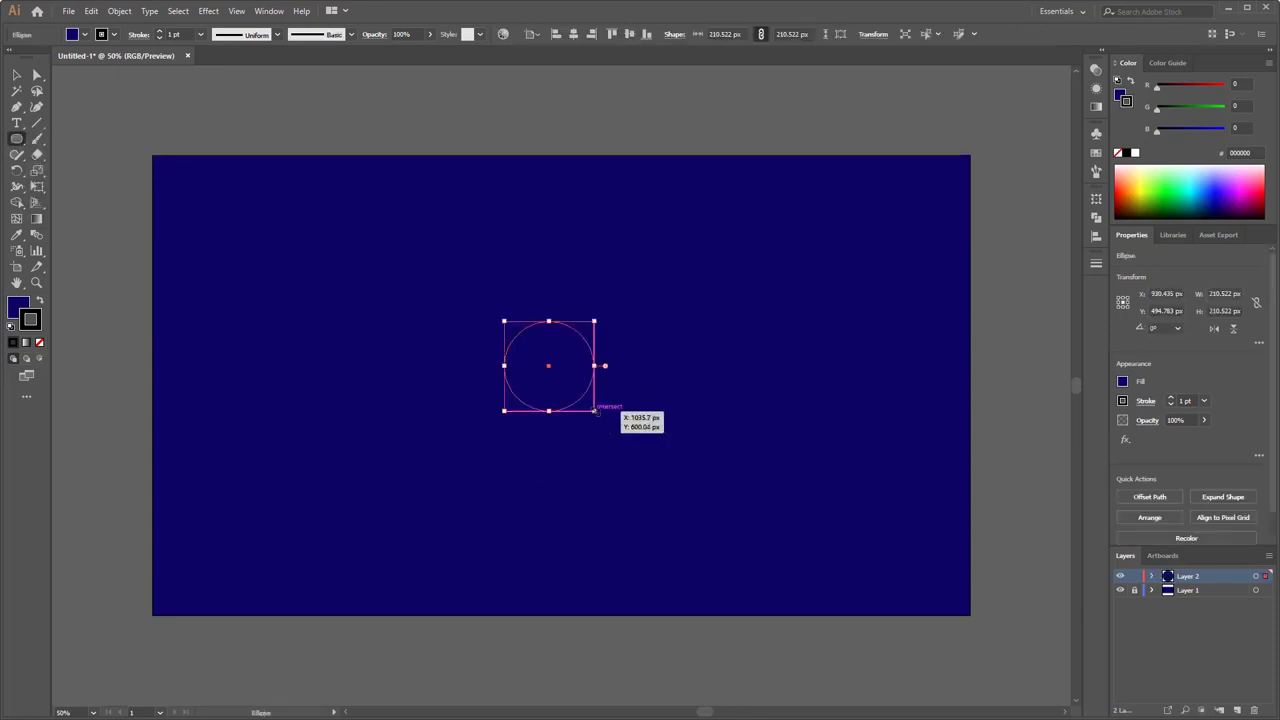
left_click(40, 301)
left_click(16, 75)
left_click(700, 470)
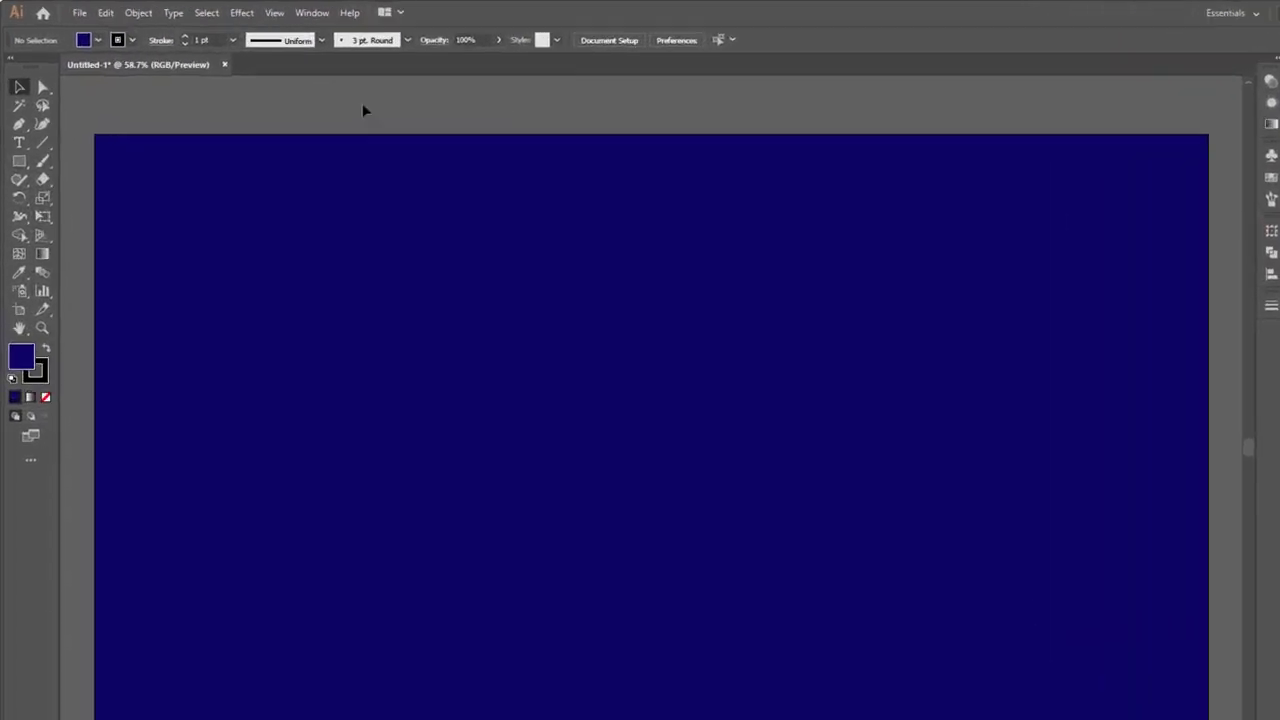
- Select the blue background rectangle and lock it as an individual object
left_click(194, 18)
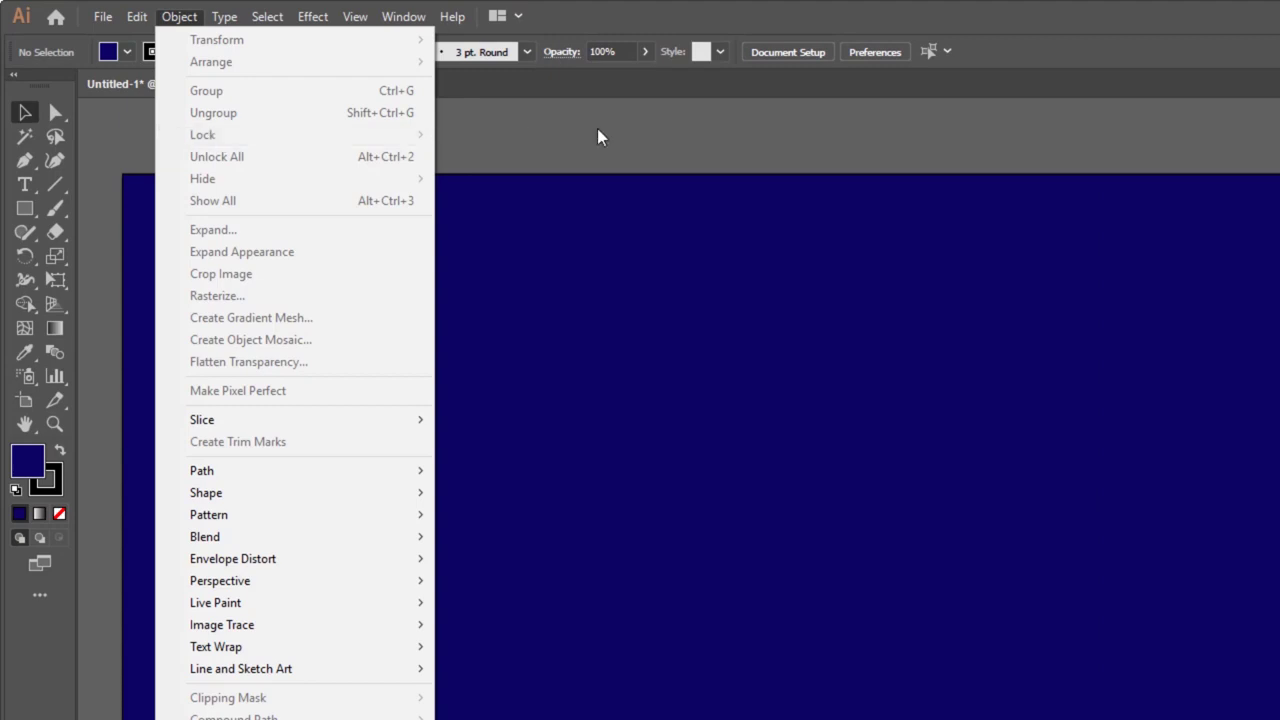
left_click(526, 137)
left_click(600, 360)
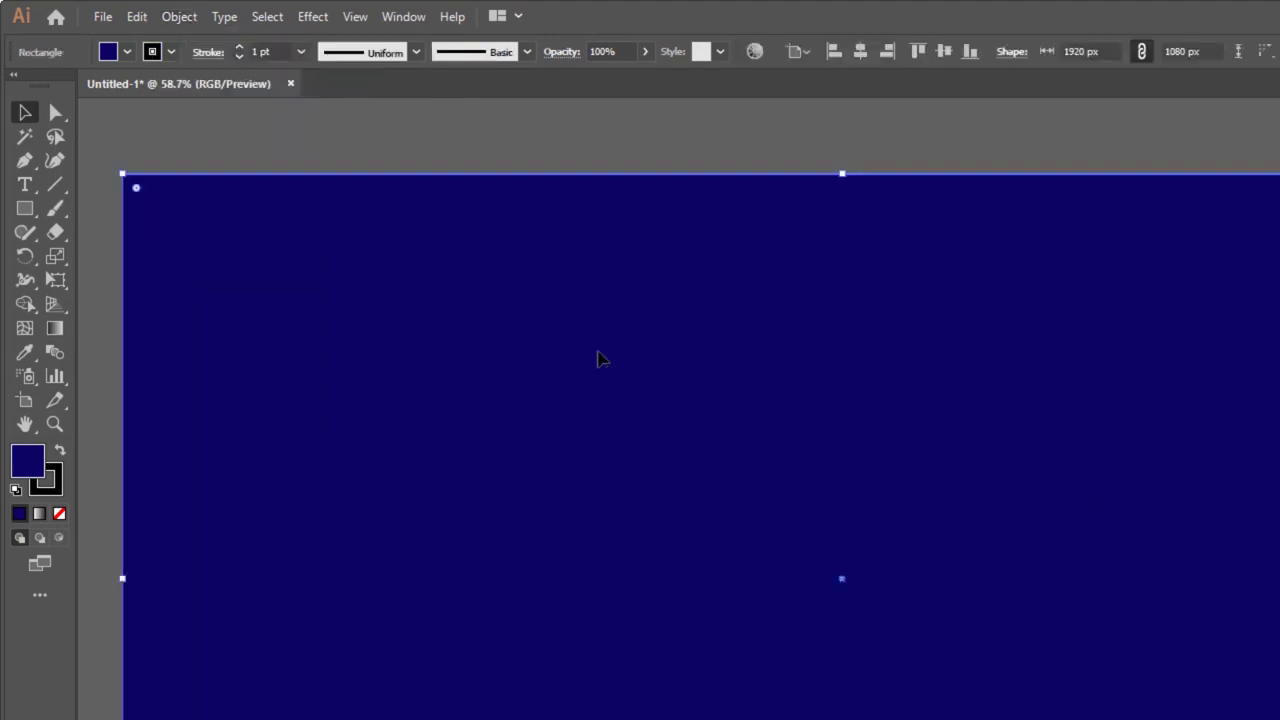
left_click(181, 17)
mouse_move(219, 140)
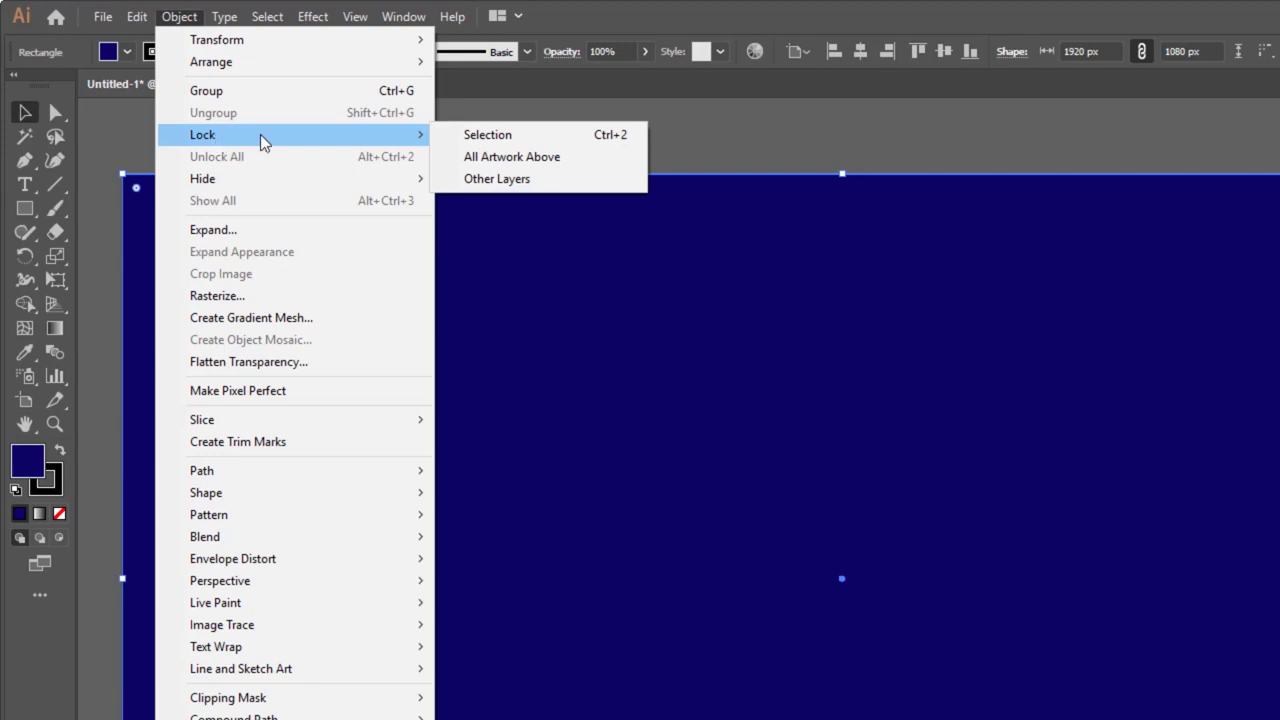
left_click(538, 135)
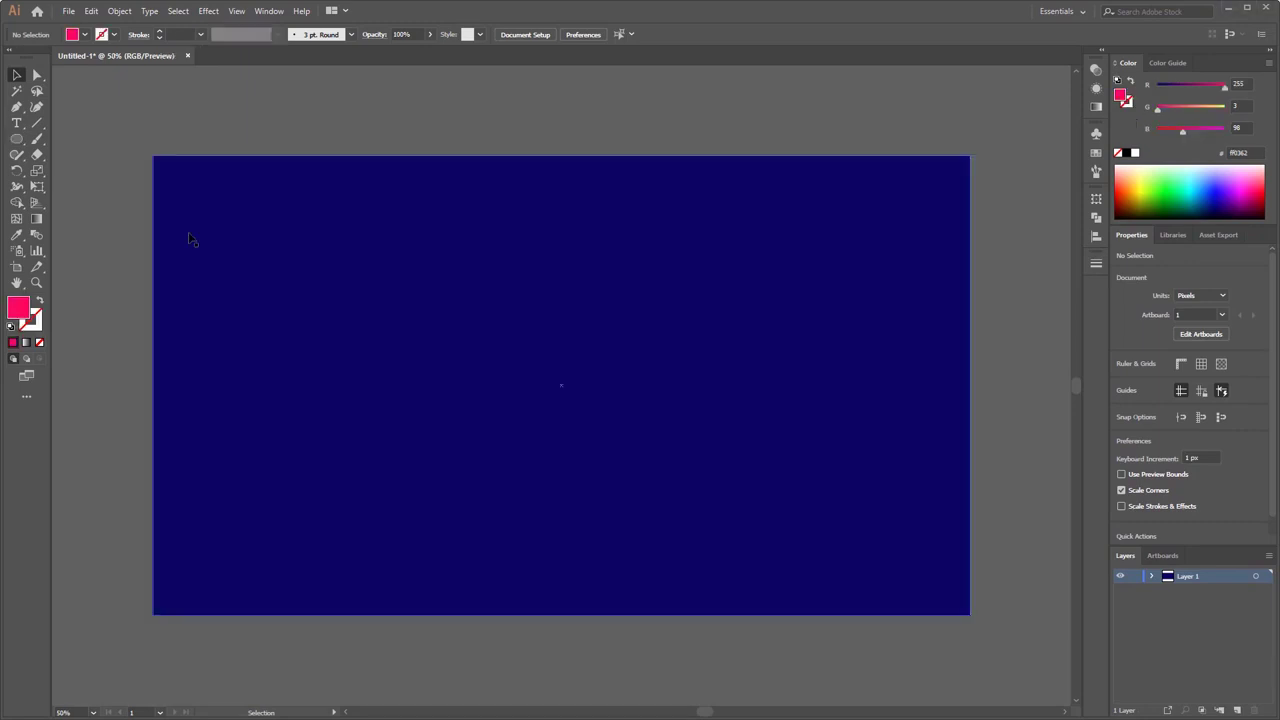
- Draw three pink circles in a row: about 560 px at the artboard's center, a small one to its right and about 378 px to its left
key("l")
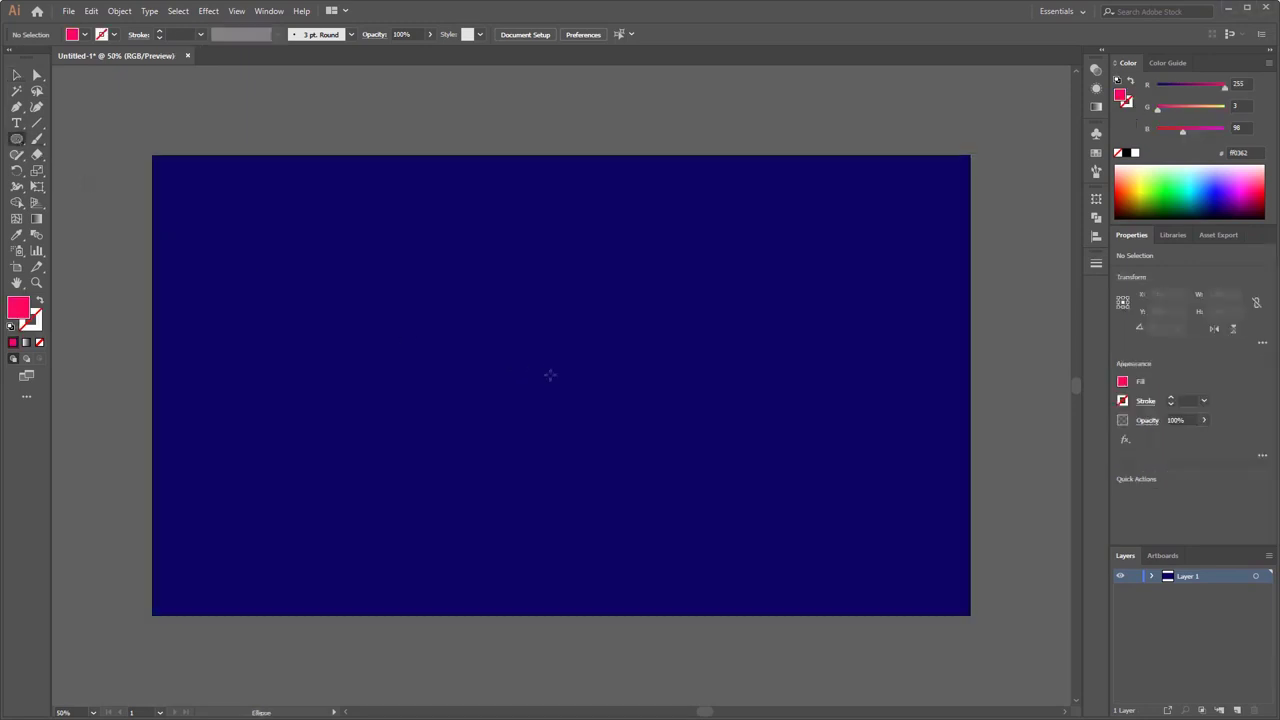
left_click_drag(561, 385, 681, 504)
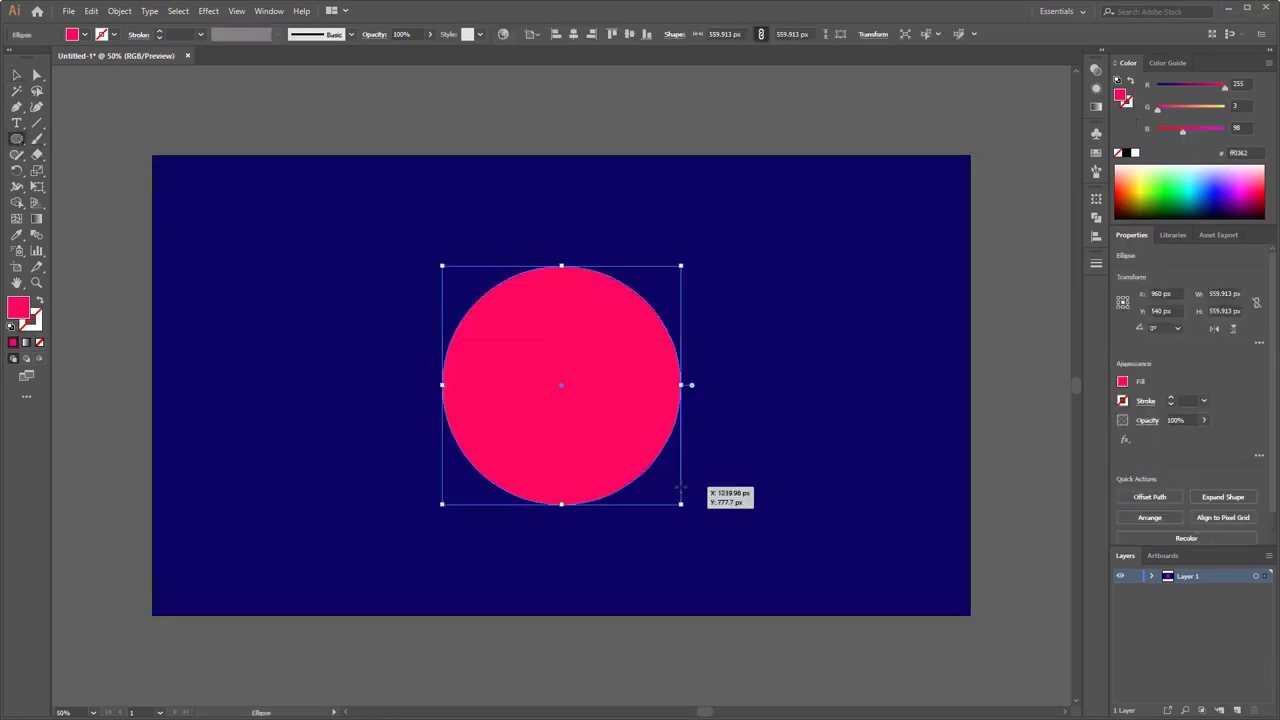
left_click_drag(816, 385, 856, 424)
left_click_drag(291, 385, 372, 466)
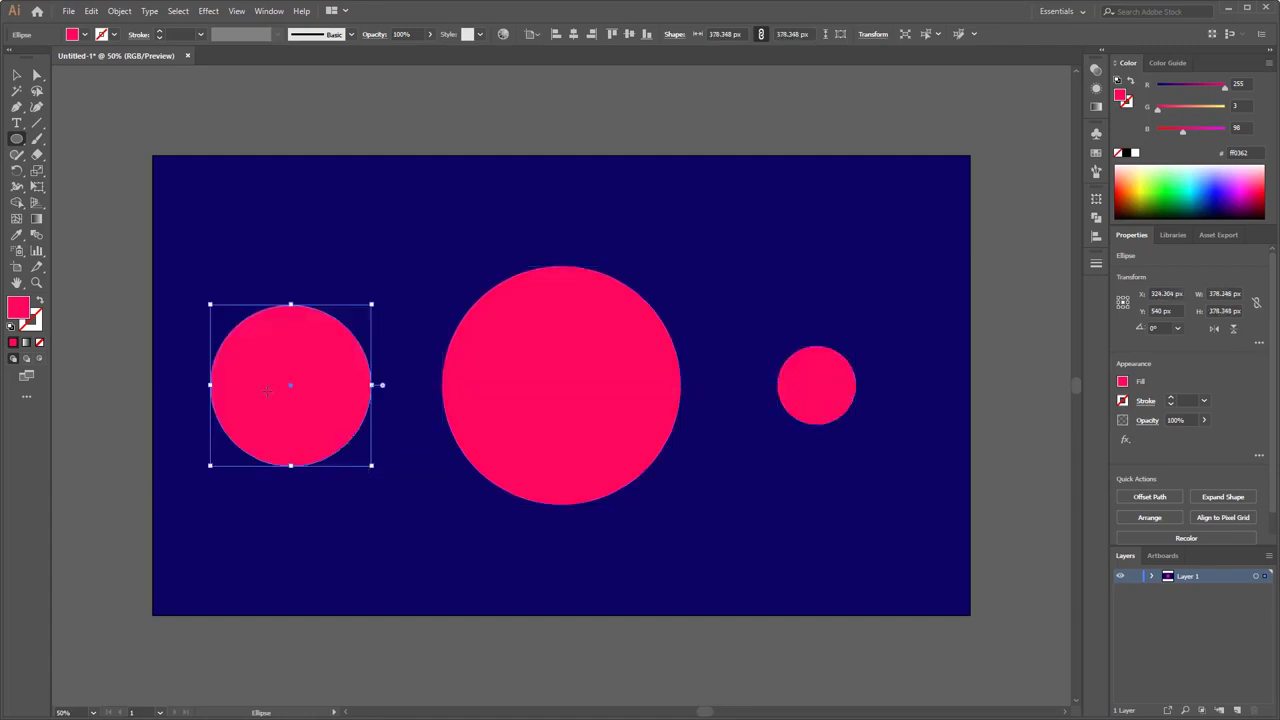
- Lock the left and center circles together and unlock them again
left_click(18, 75)
left_click(312, 250)
left_click(309, 363)
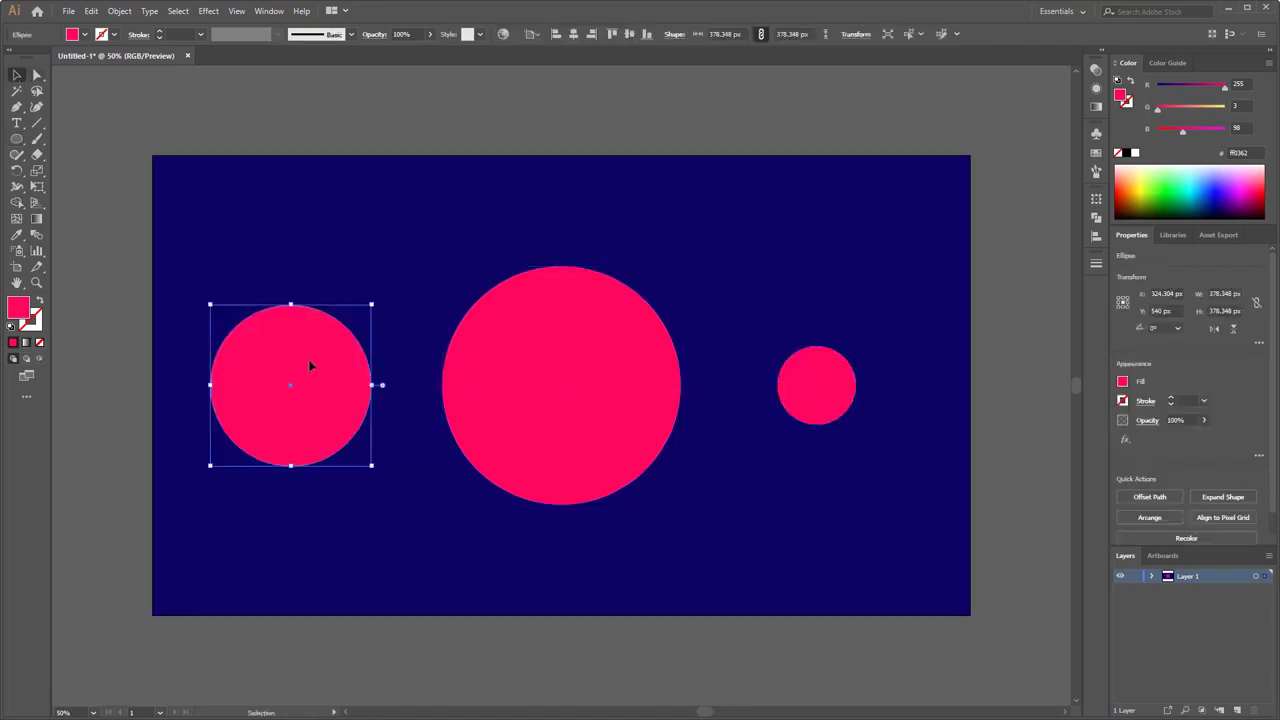
left_click(543, 367, "shift")
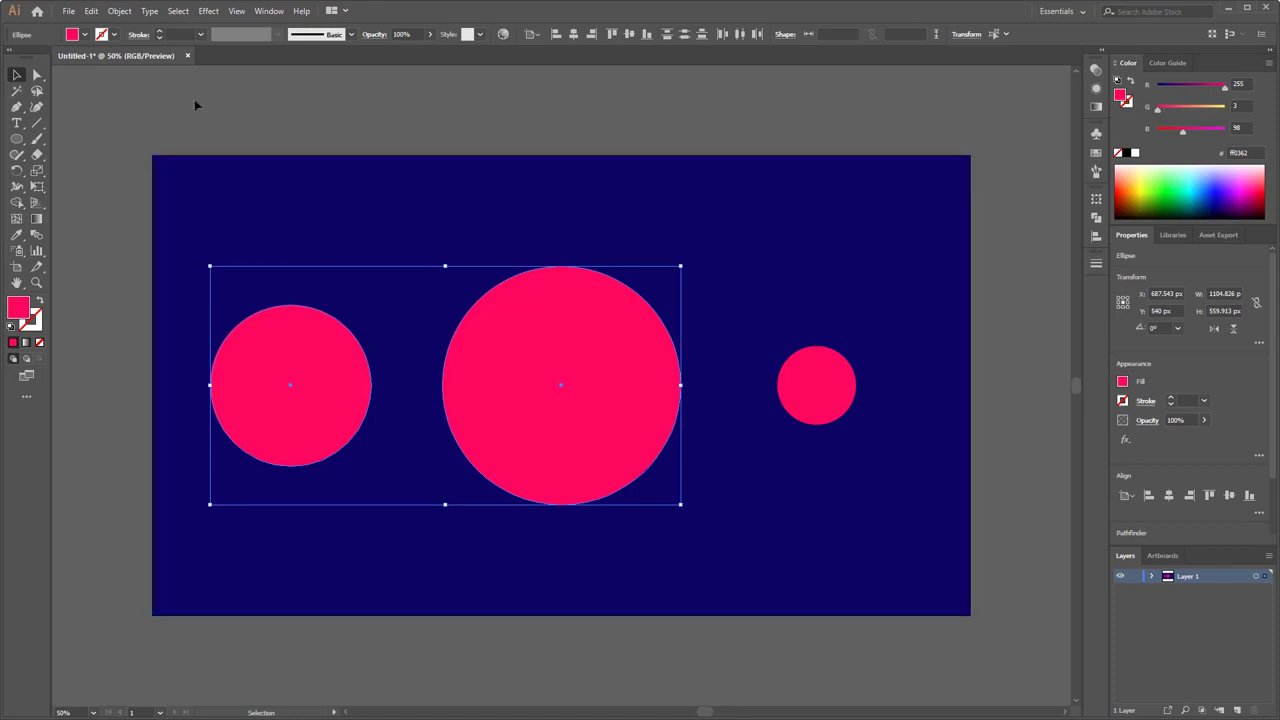
left_click(118, 10)
mouse_move(129, 89)
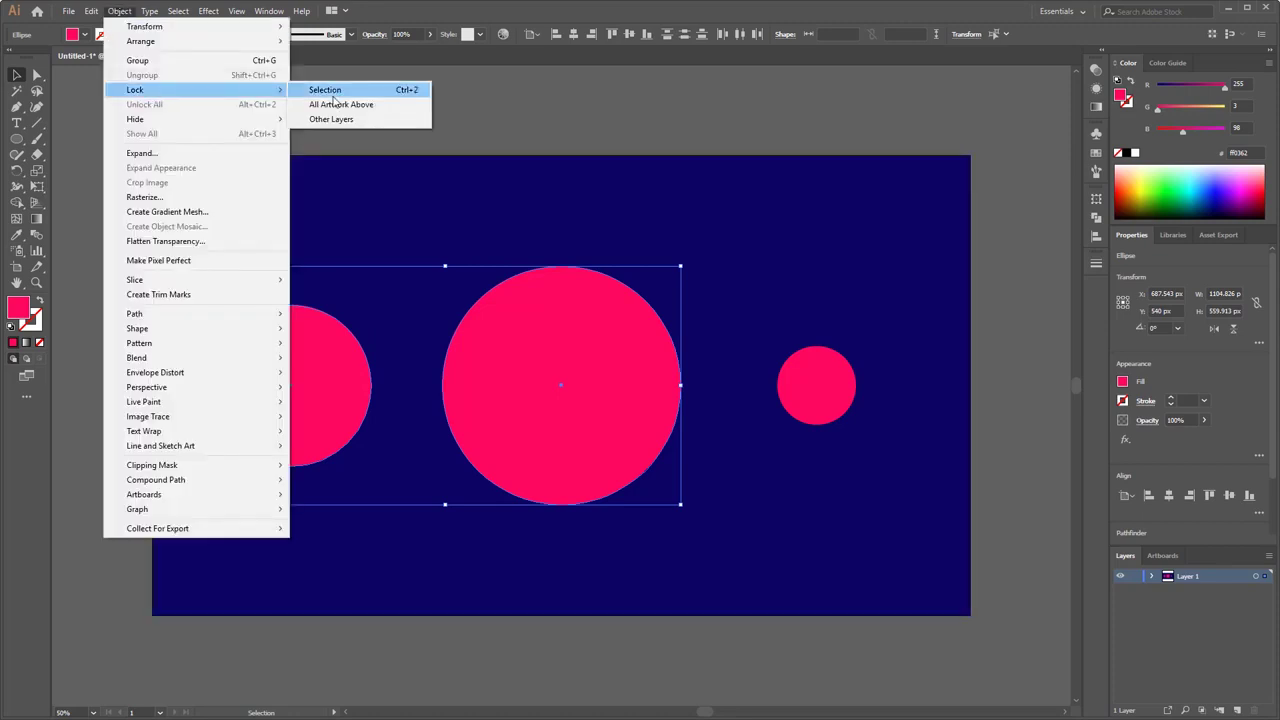
left_click(340, 89)
left_click(308, 378)
left_click(423, 122)
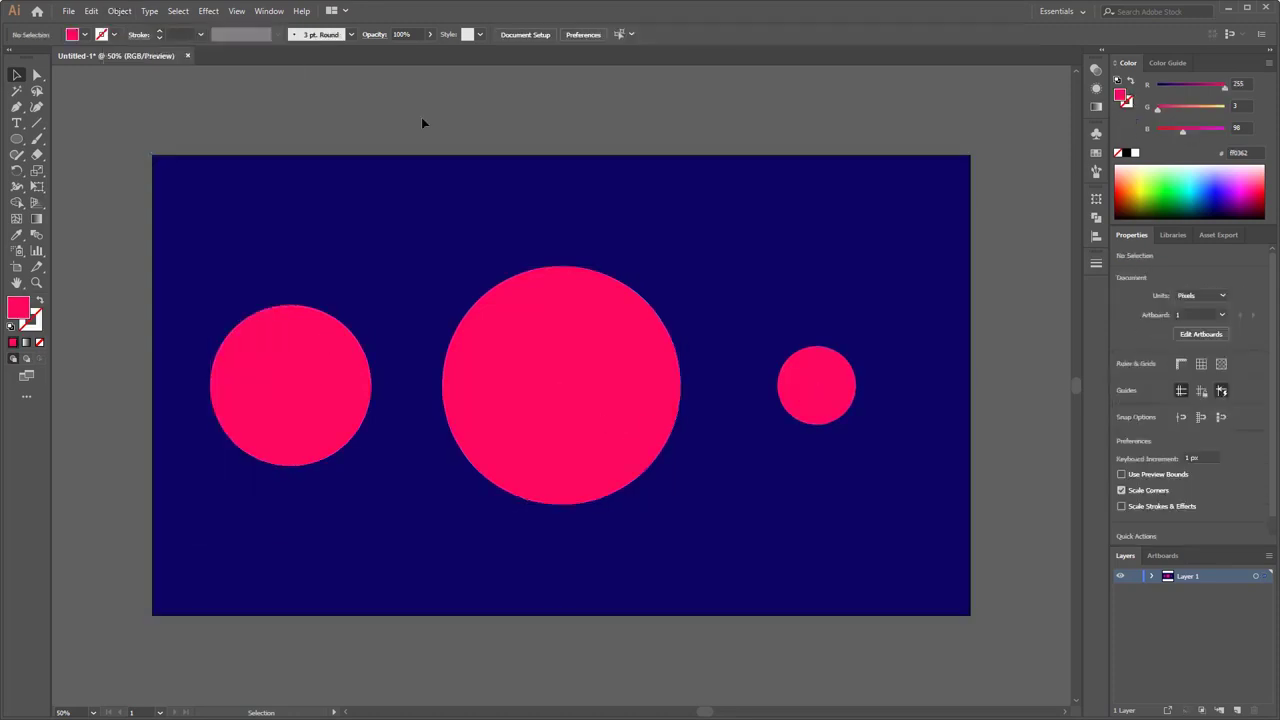
key("ctrl+alt+2")
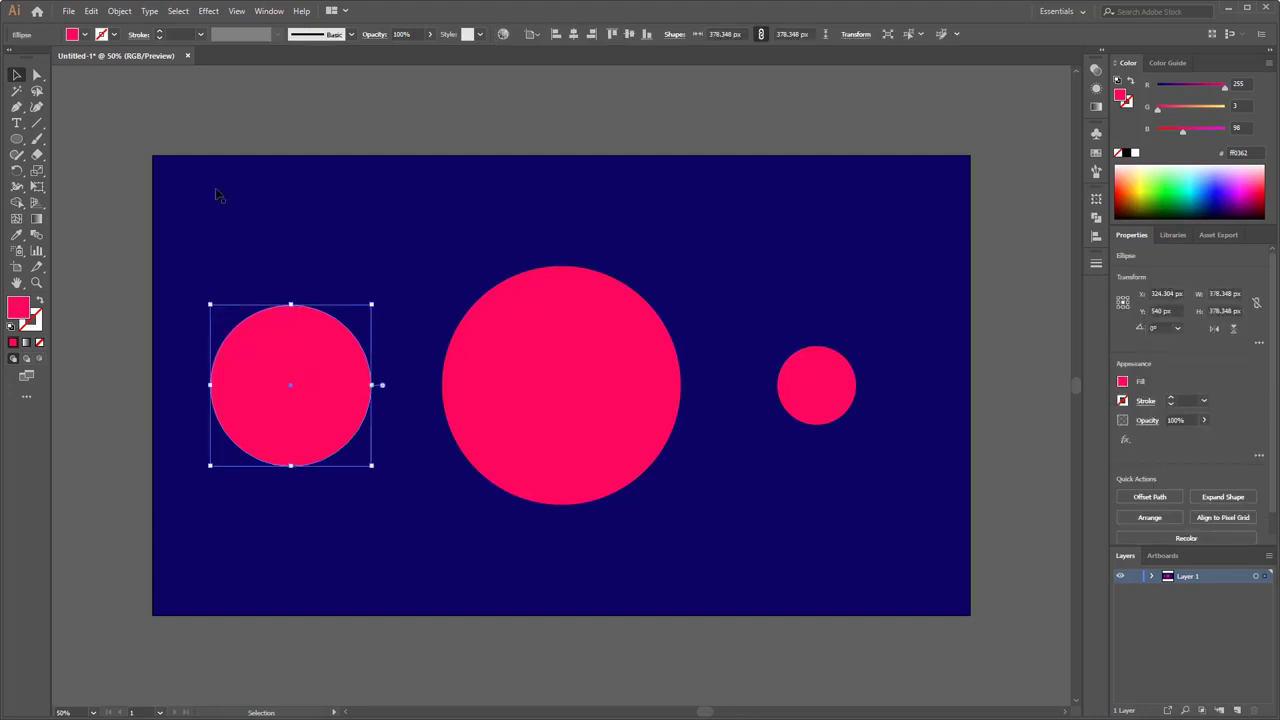
- Lock the left circle and the large center circle individually
left_click(122, 12)
mouse_move(135, 89)
left_click(351, 88)
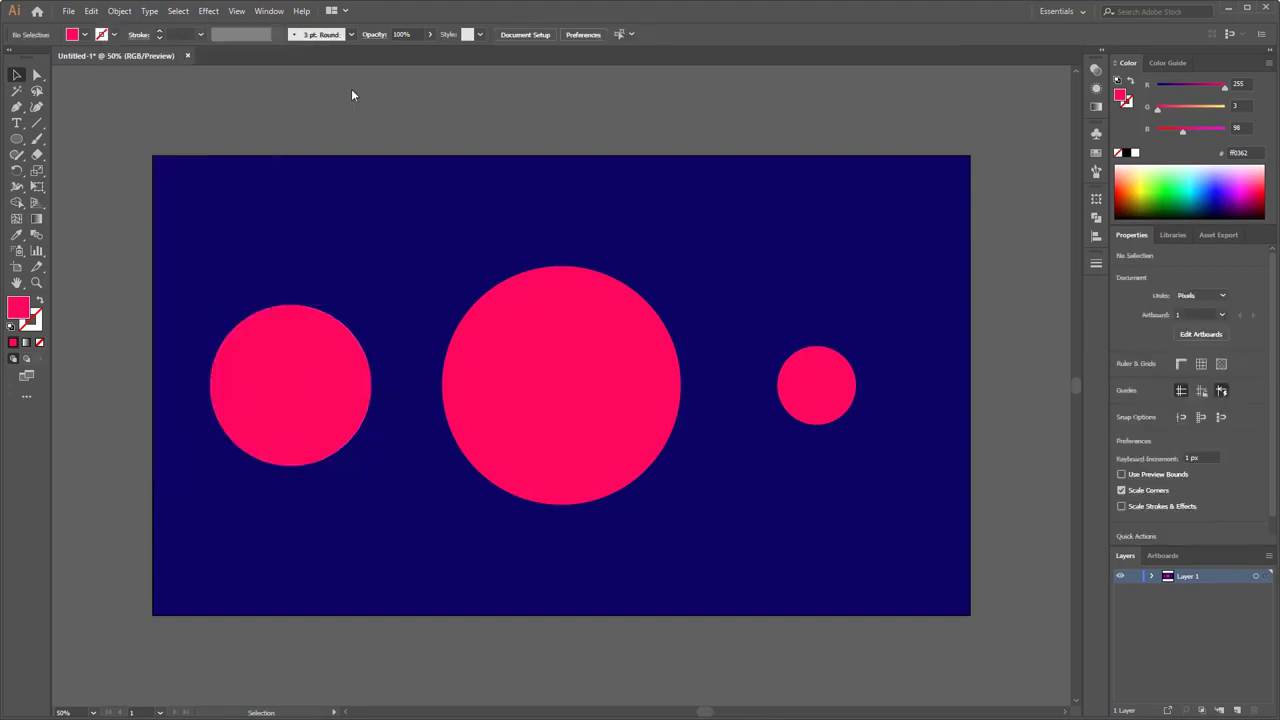
left_click(557, 360)
left_click(119, 10)
mouse_move(189, 91)
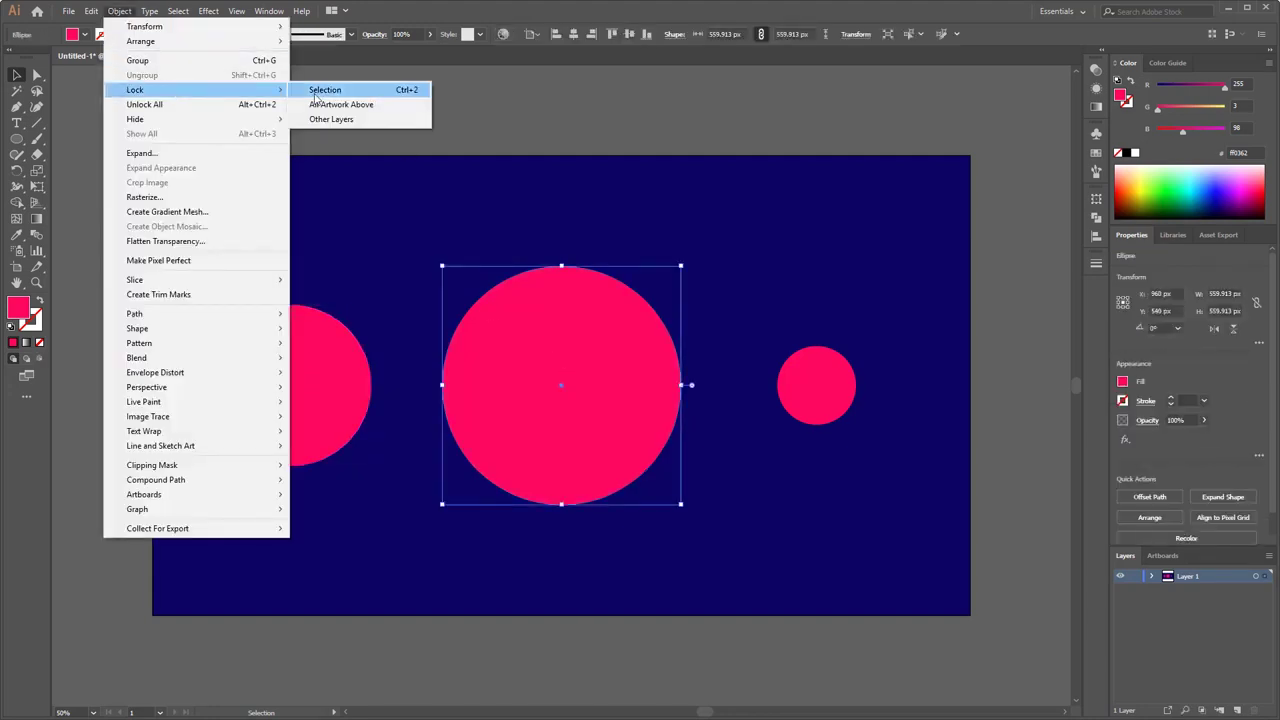
left_click(380, 89)
- Lock the small right circle and the blue background rectangle individually
left_click(852, 396)
left_click(119, 10)
mouse_move(165, 89)
left_click(340, 89)
left_click(468, 280)
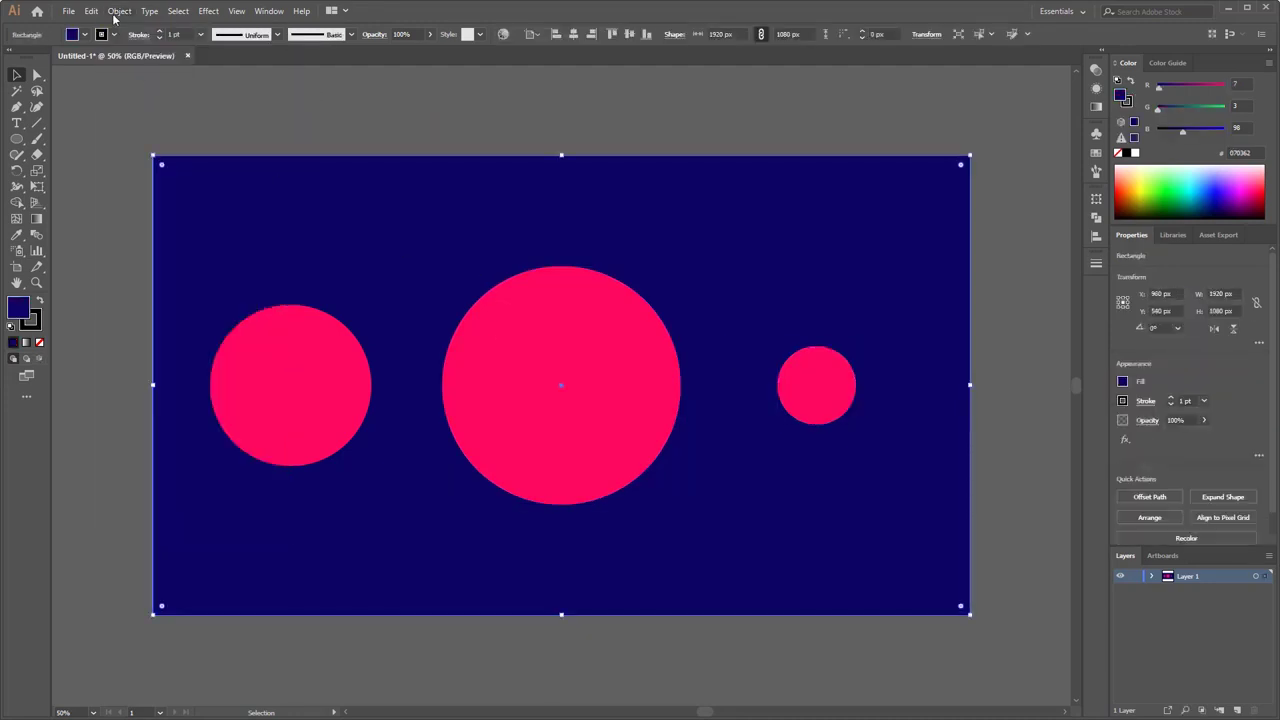
left_click(119, 10)
mouse_move(168, 91)
left_click(335, 89)
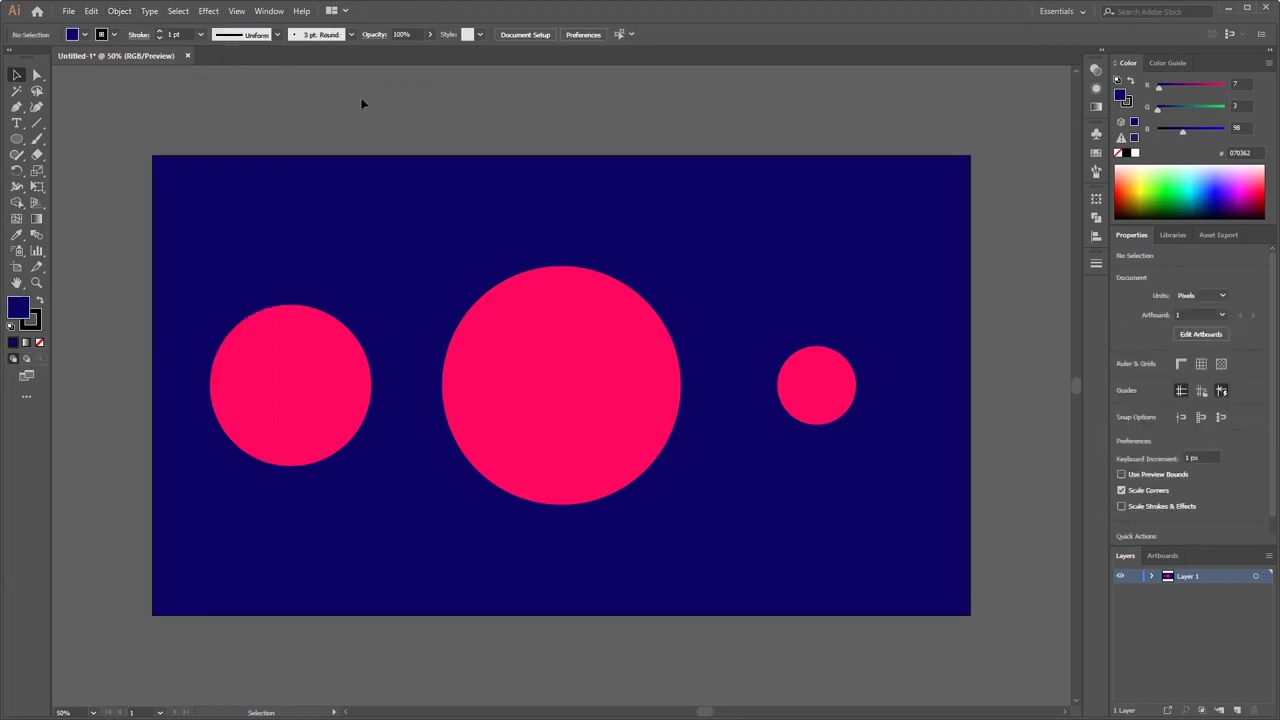
- Unlock all locked objects and select the large center circle
left_click(190, 20)
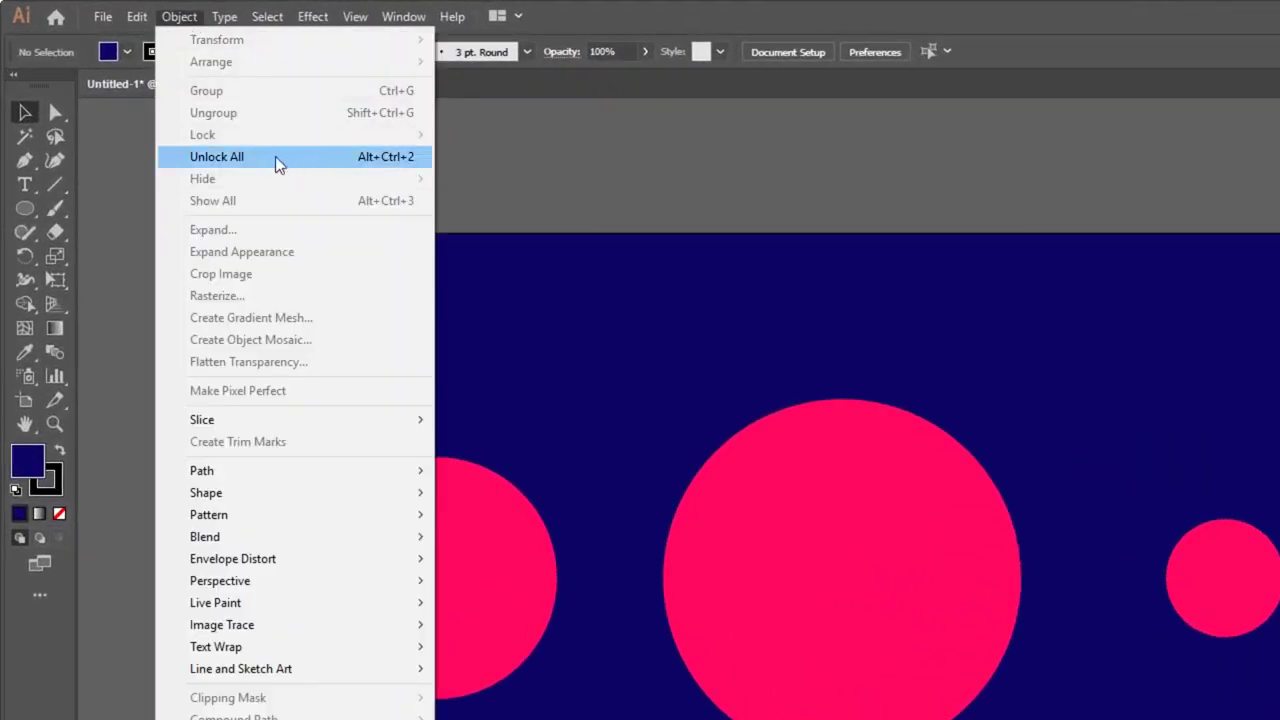
left_click(768, 517)
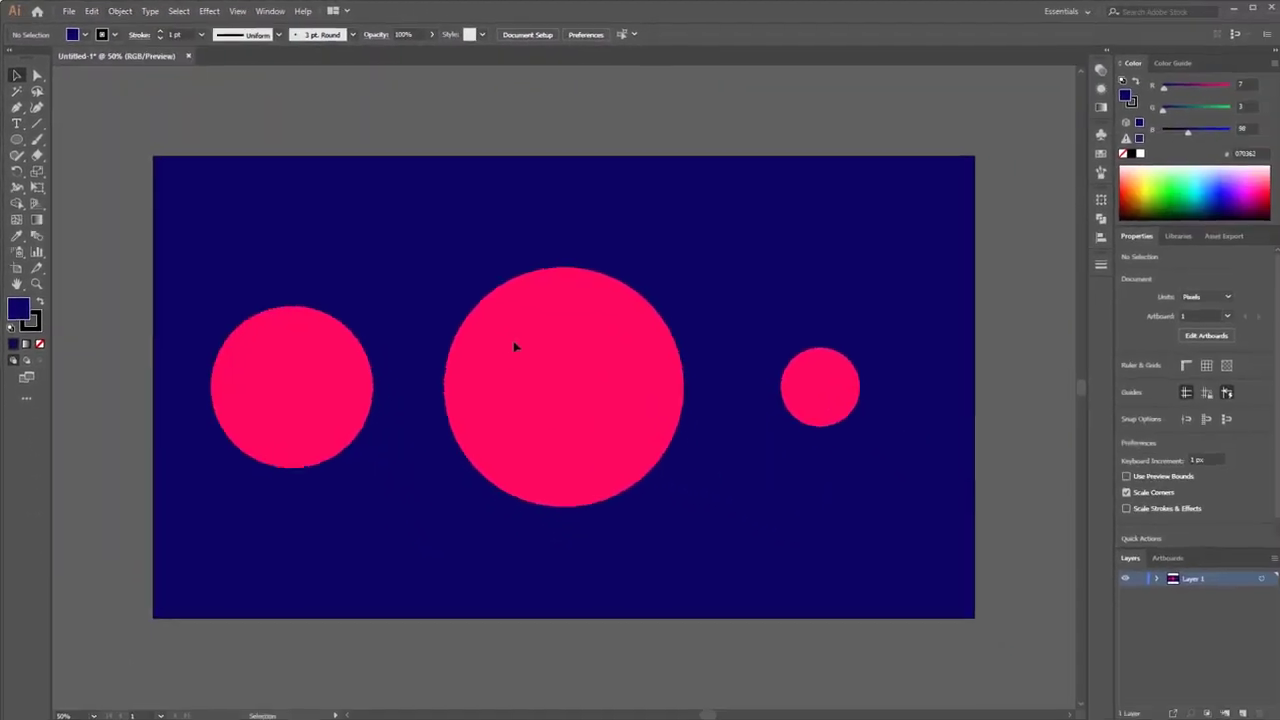
left_click(617, 446)
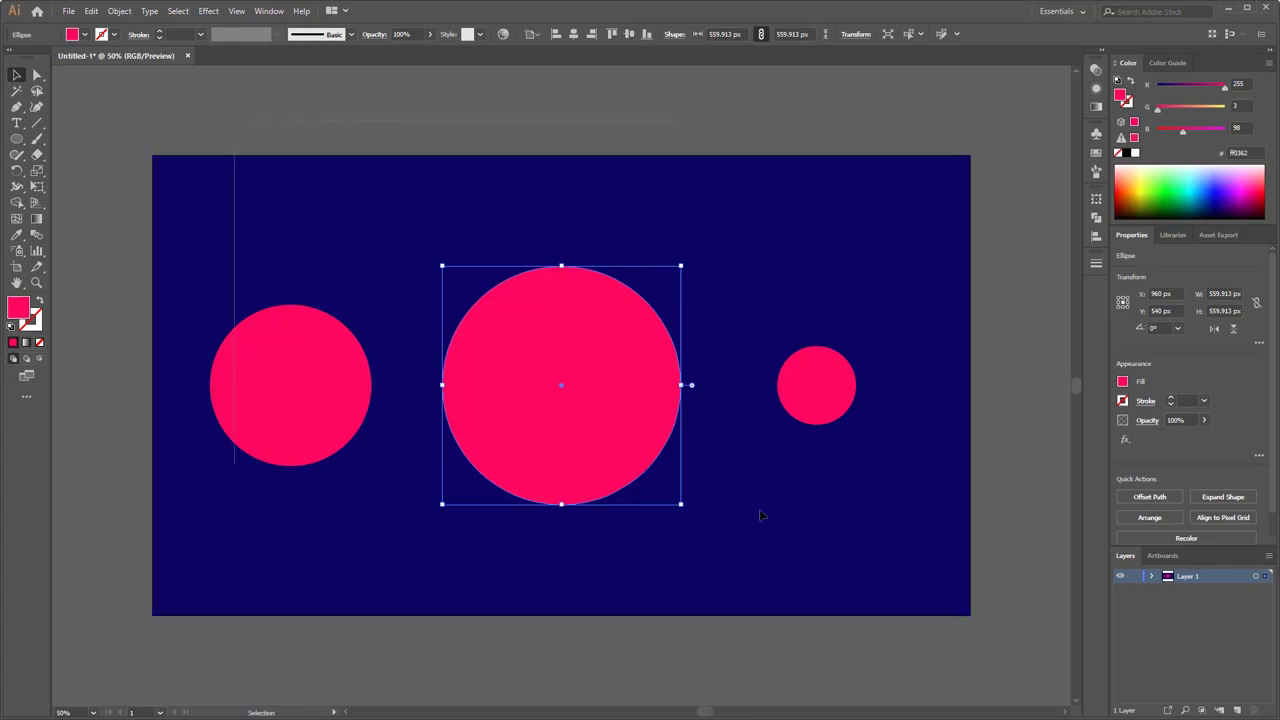
- Lock the blue background and all three circles together, and try to marquee-select the locked circles
key("ctrl+a")
left_click(119, 10)
mouse_move(146, 90)
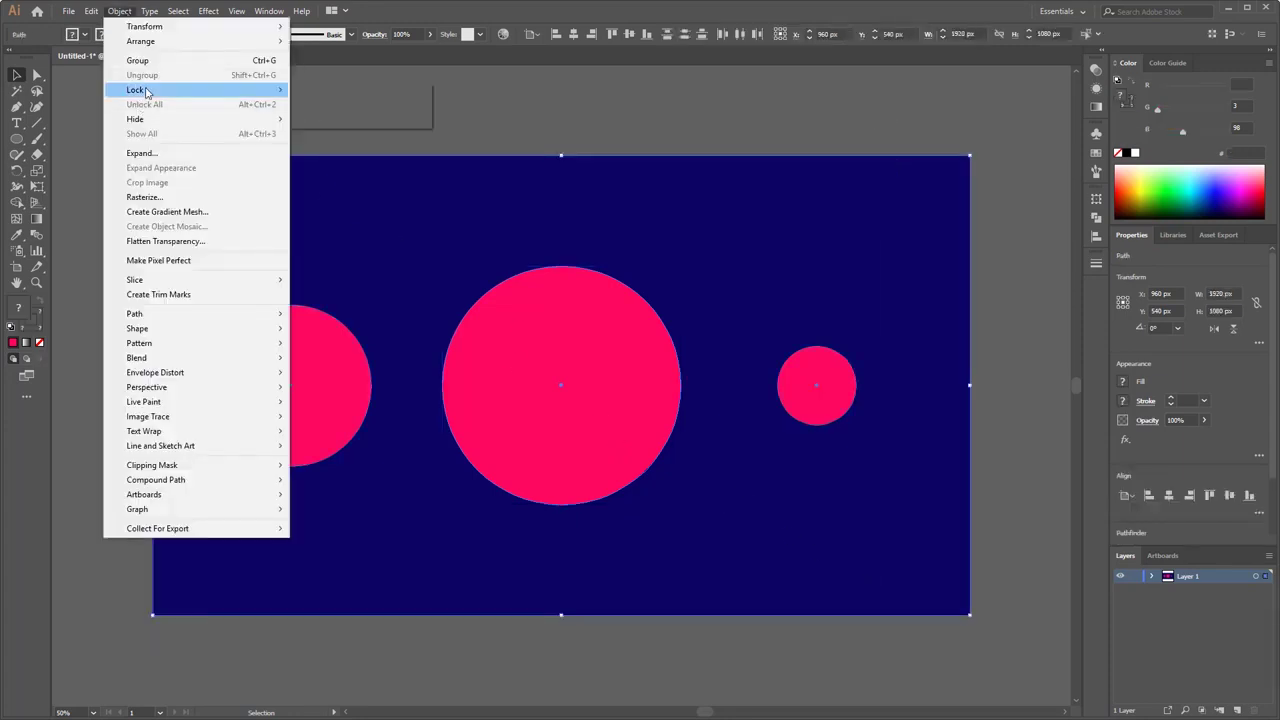
left_click(335, 90)
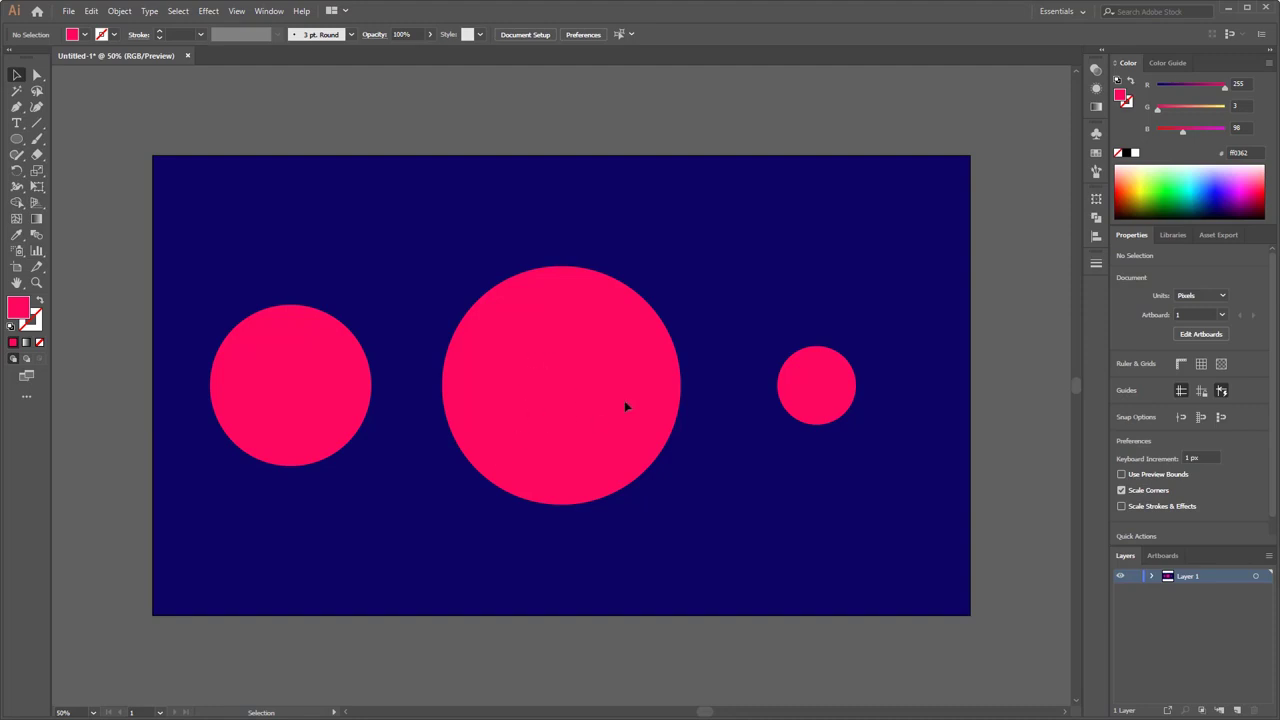
left_click_drag(464, 244, 798, 572)
left_click_drag(851, 565, 244, 266)
- Unlock all objects and lock the whole selection of background and circles once more
left_click(119, 11)
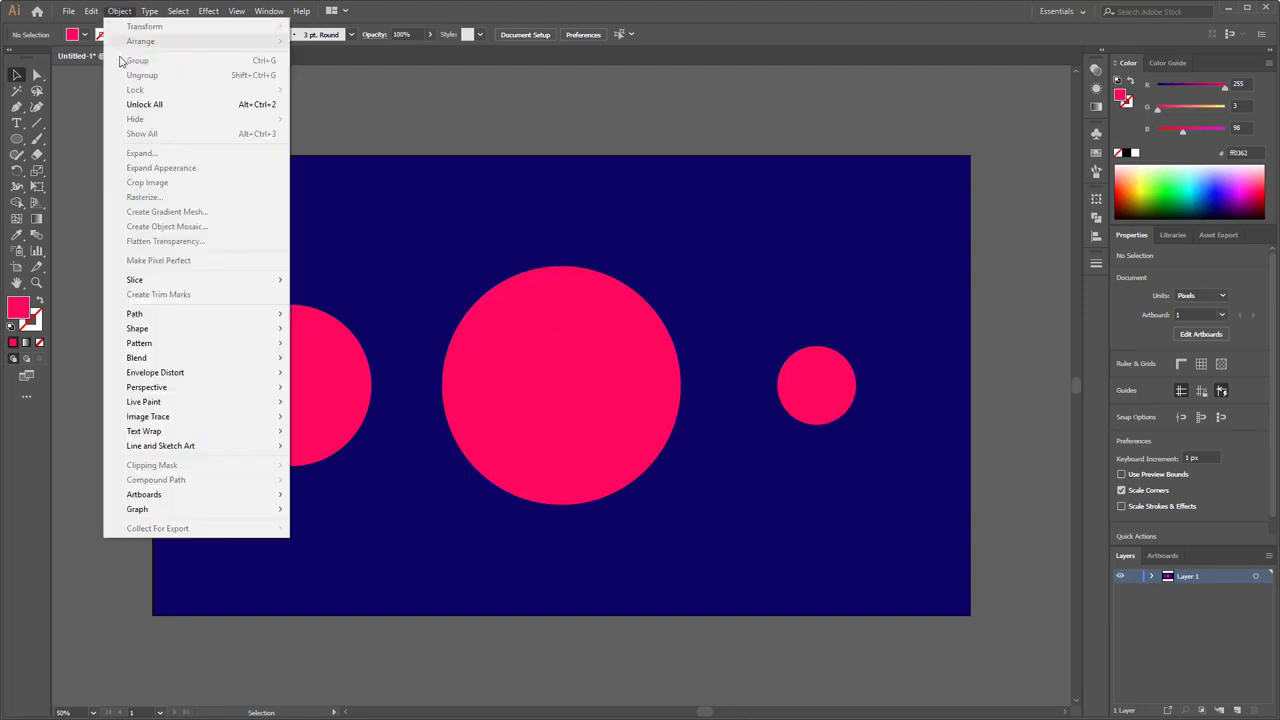
left_click(128, 103)
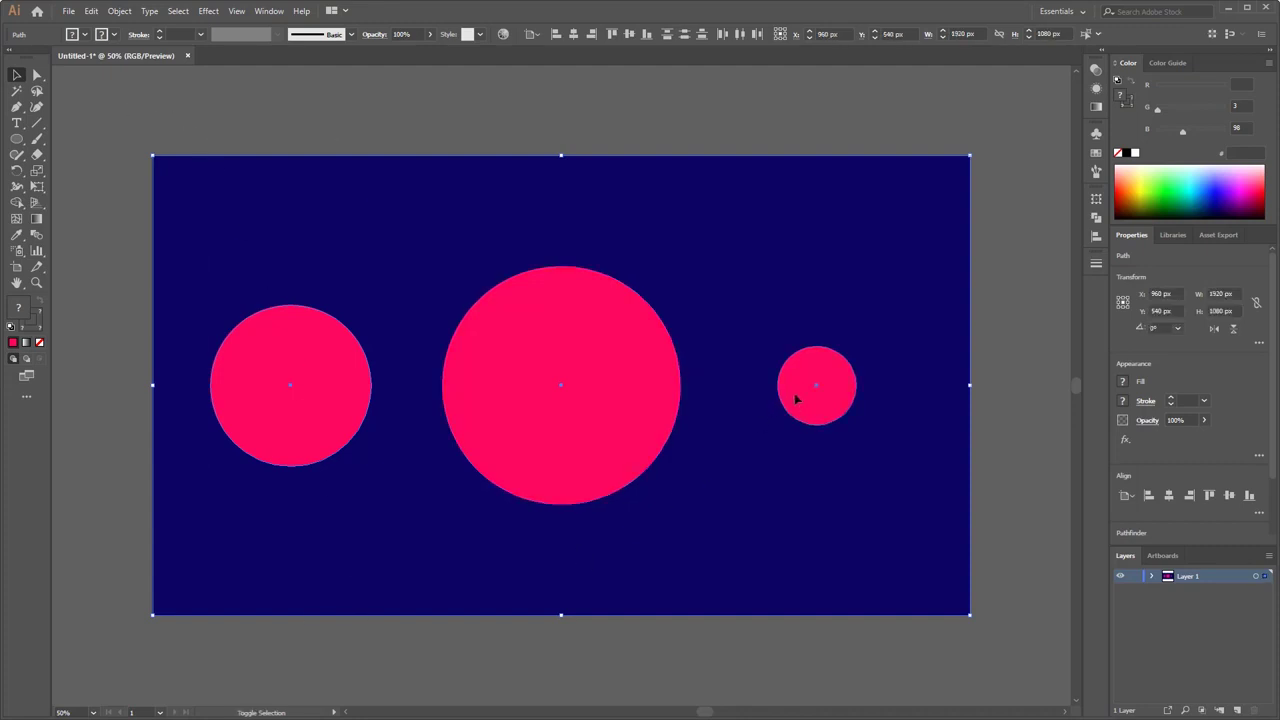
left_click(125, 11)
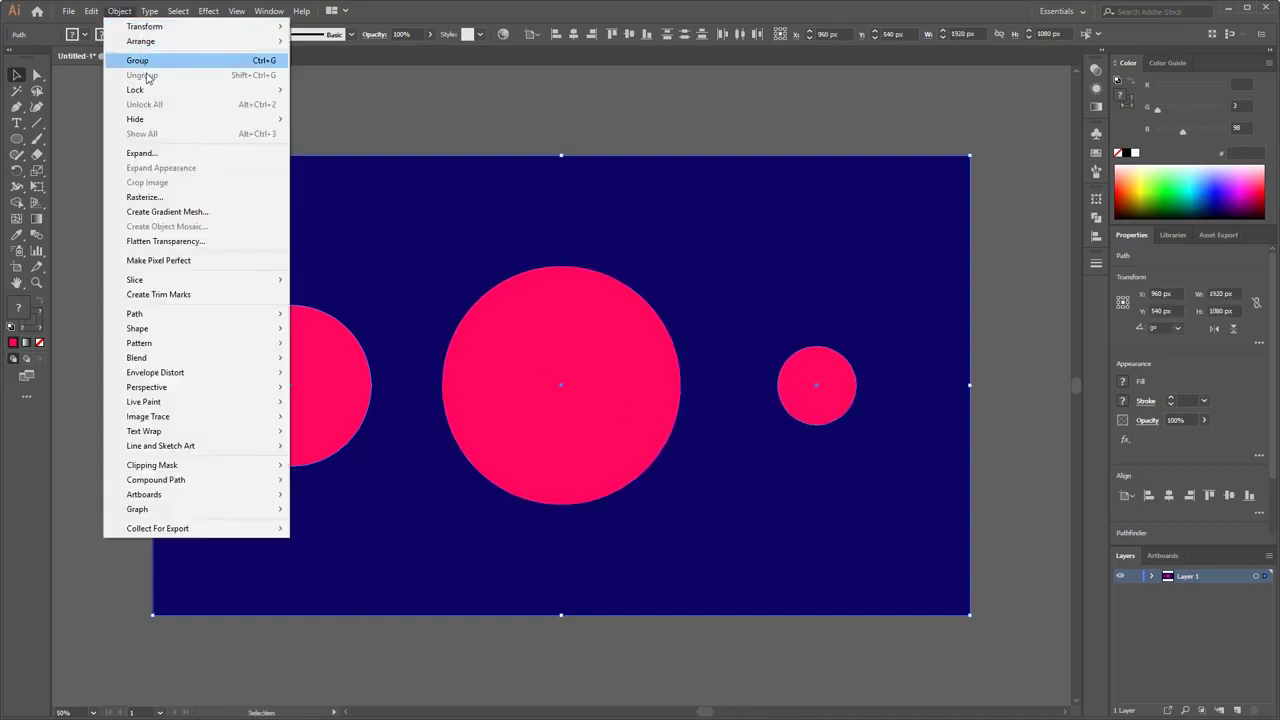
mouse_move(230, 89)
left_click(340, 87)
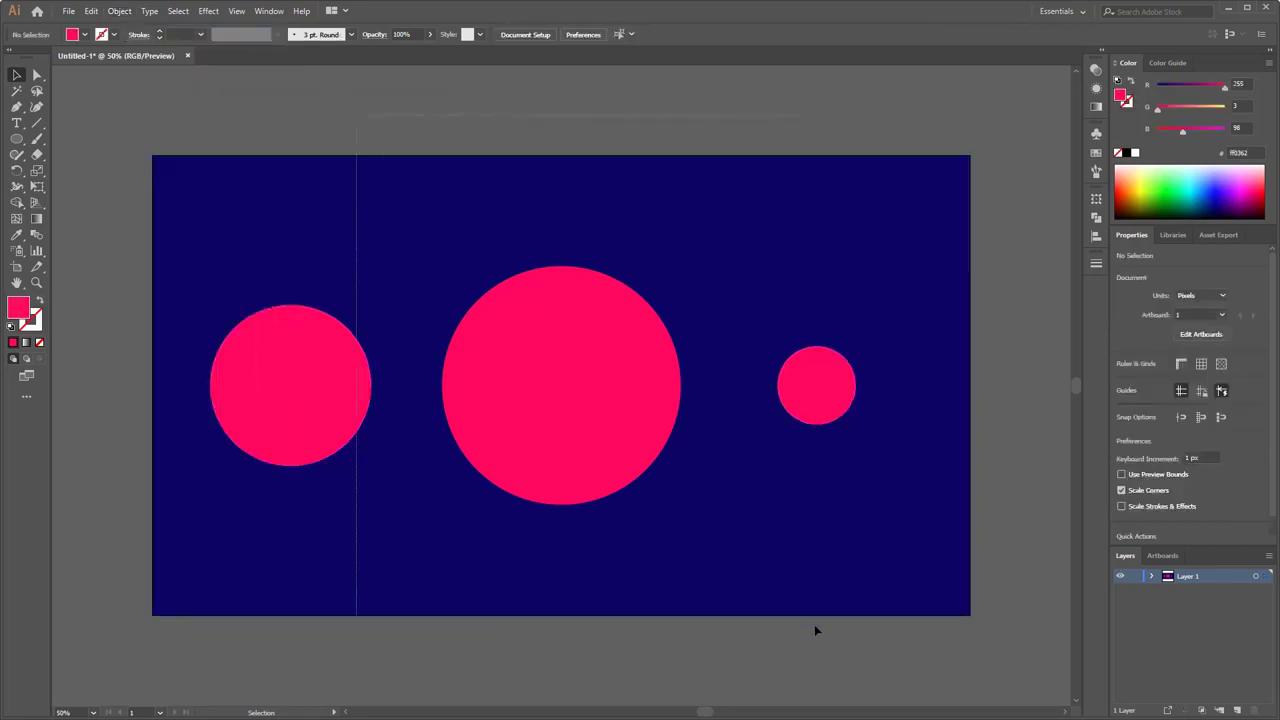
- Release the lock on all objects and select only the large center circle
key("ctrl+alt+2")
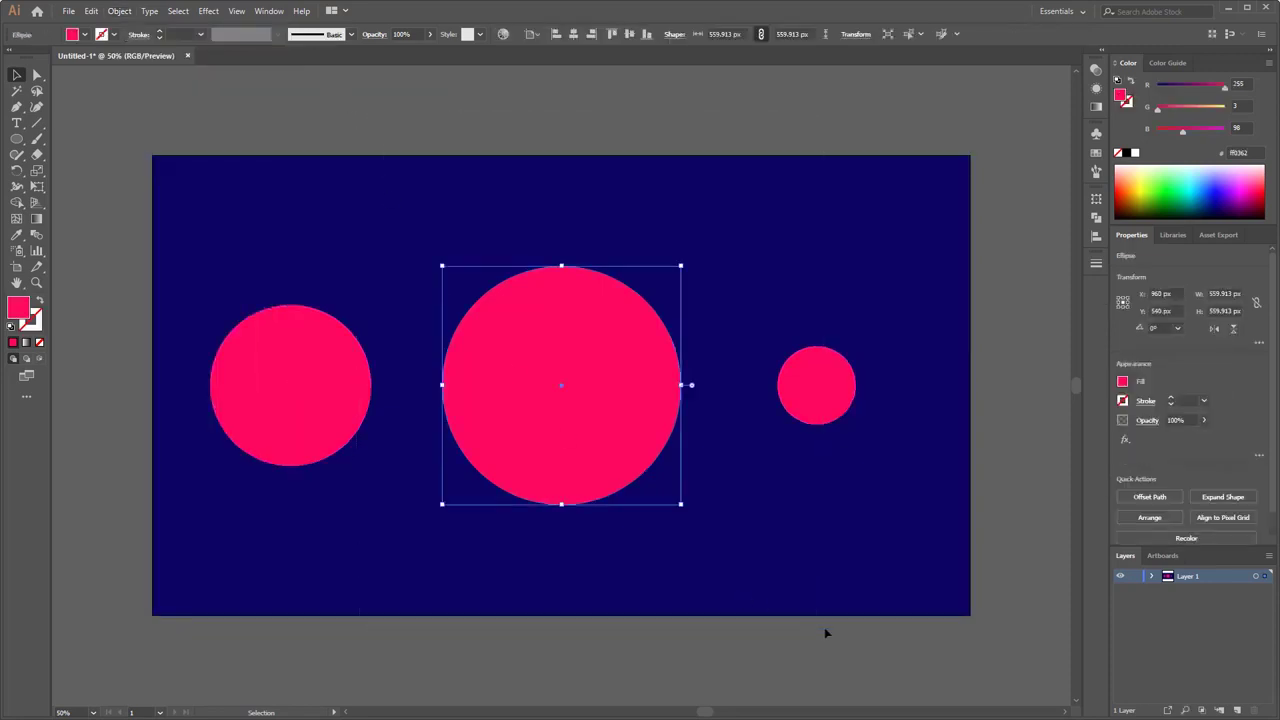
left_click(826, 632)
left_click(523, 380)
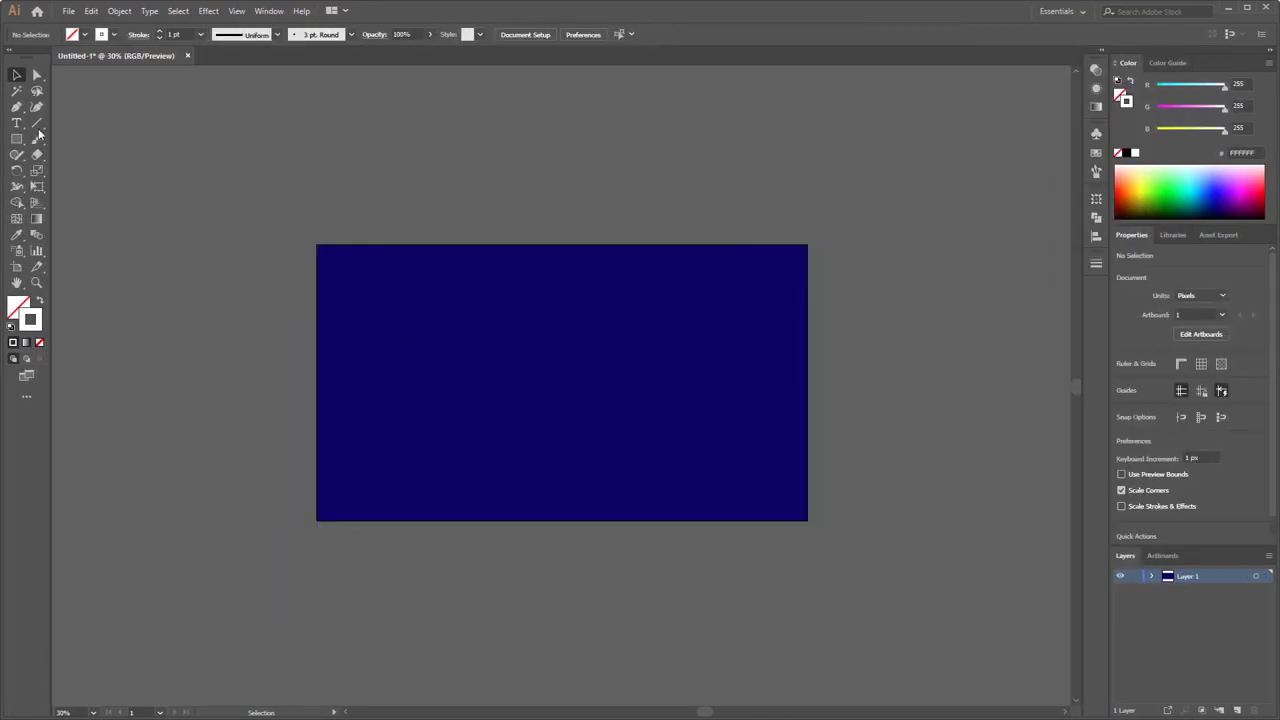
- Draw an S-shaped curve across the blue artboard with the Pen tool, dipping on the left and cresting near the right edge
left_click(16, 106)
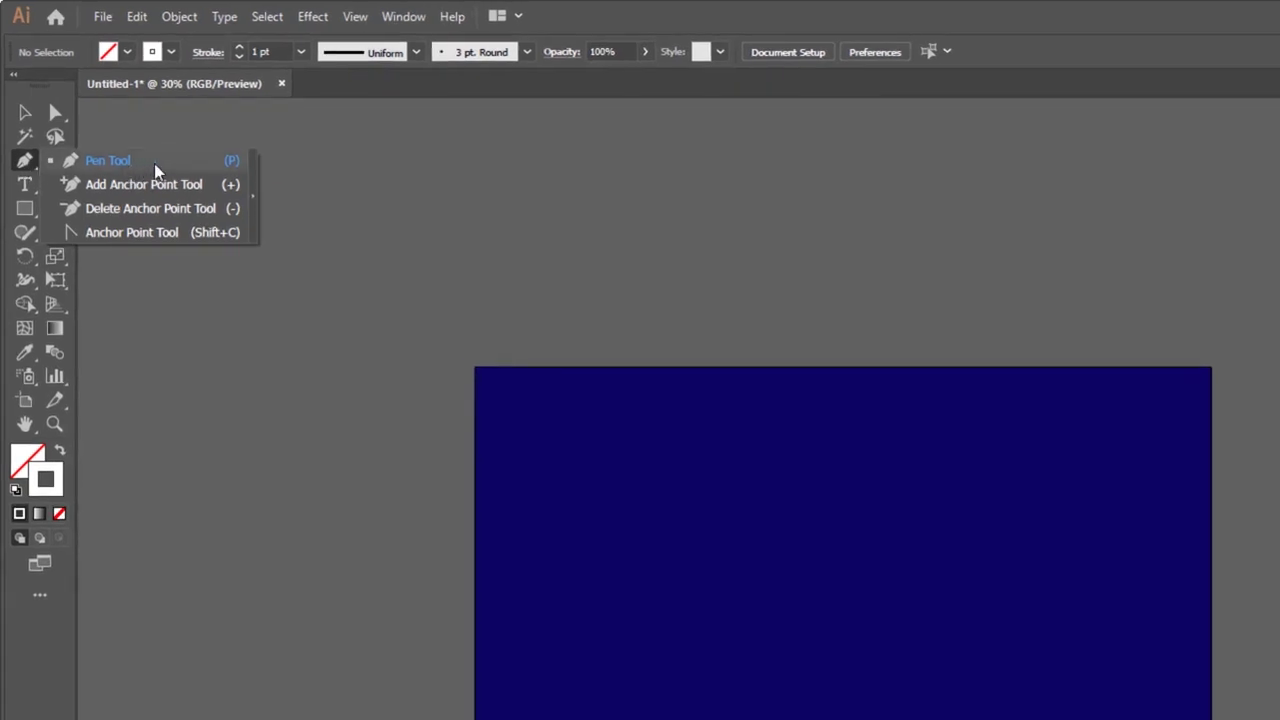
left_click(155, 172)
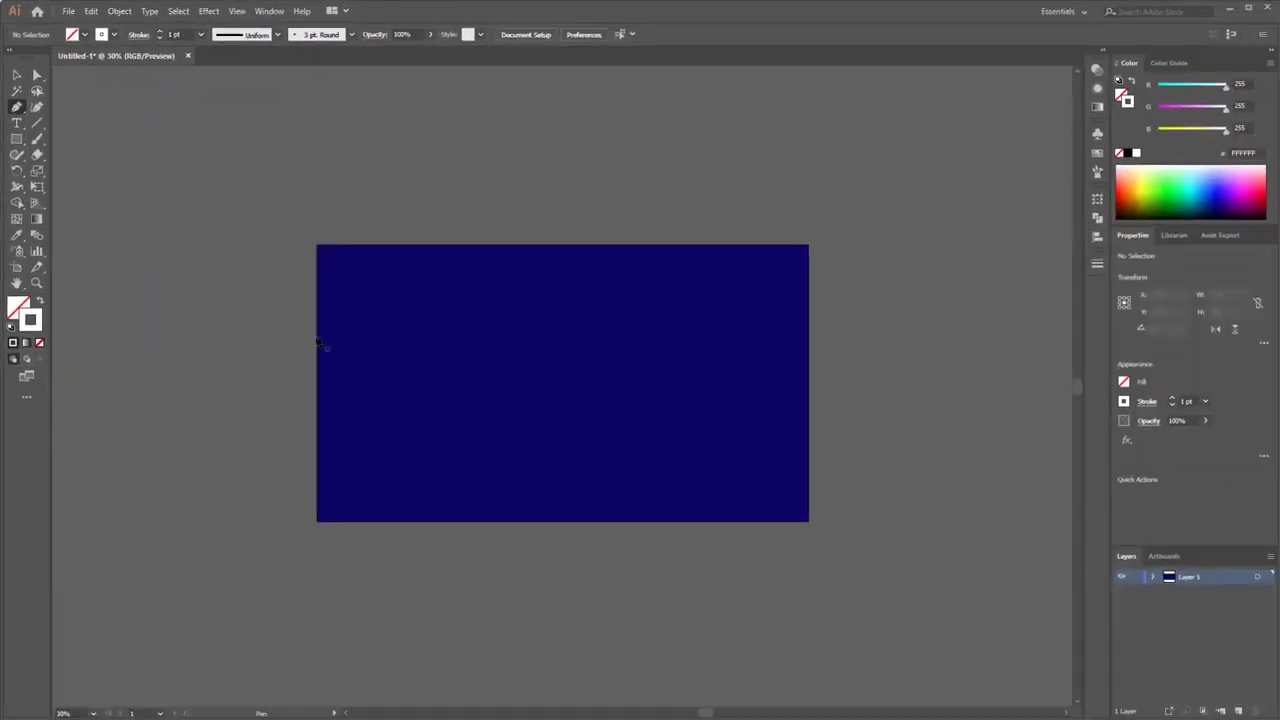
left_click_drag(324, 342, 486, 625)
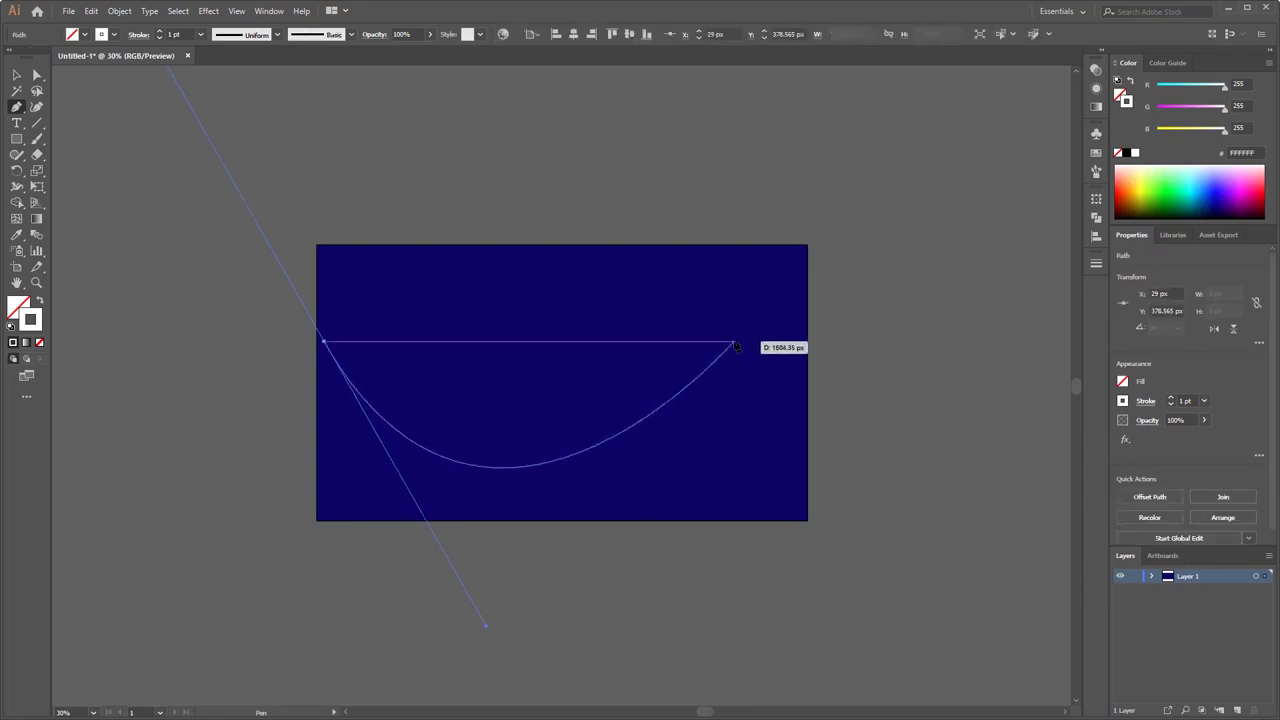
left_click_drag(737, 371, 810, 452)
key("ctrl+z")
left_click_drag(784, 396, 857, 520)
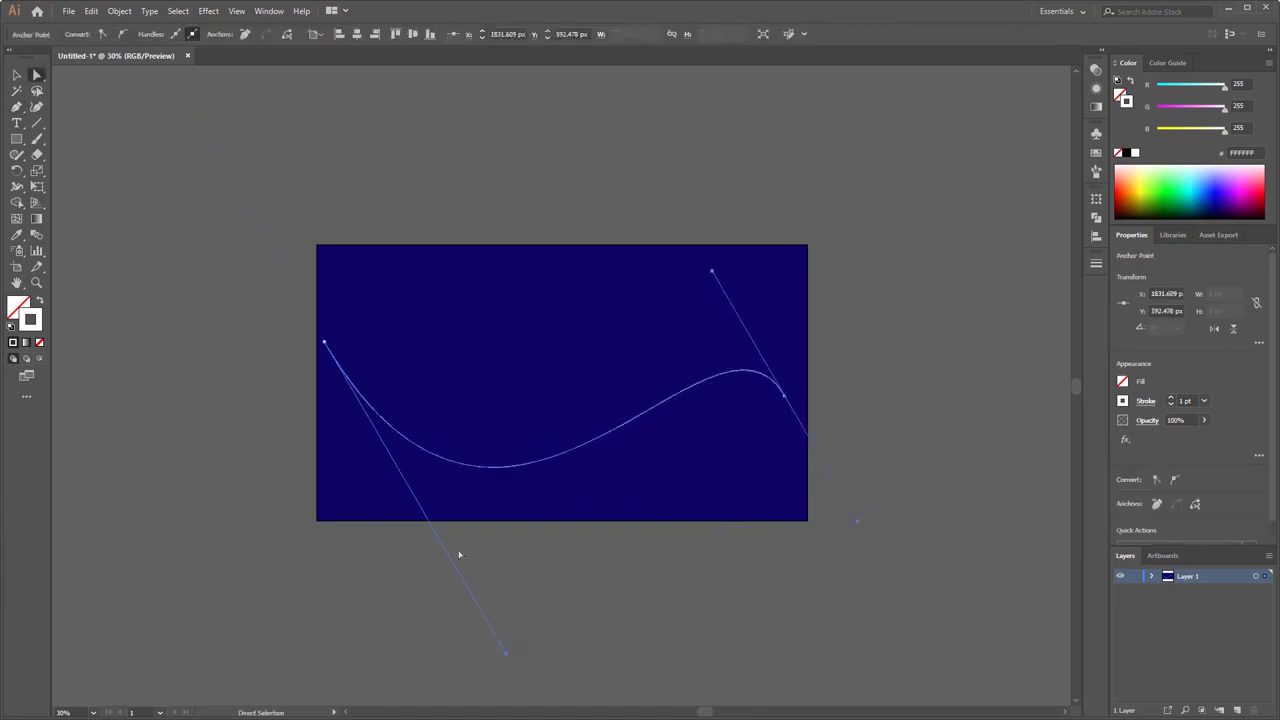
key("v")
left_click(290, 318)
- Draw a second wavy Pen curve with four anchor points, from the artboard's lower left edge to its lower right area
left_click_drag(16, 106, 92, 108)
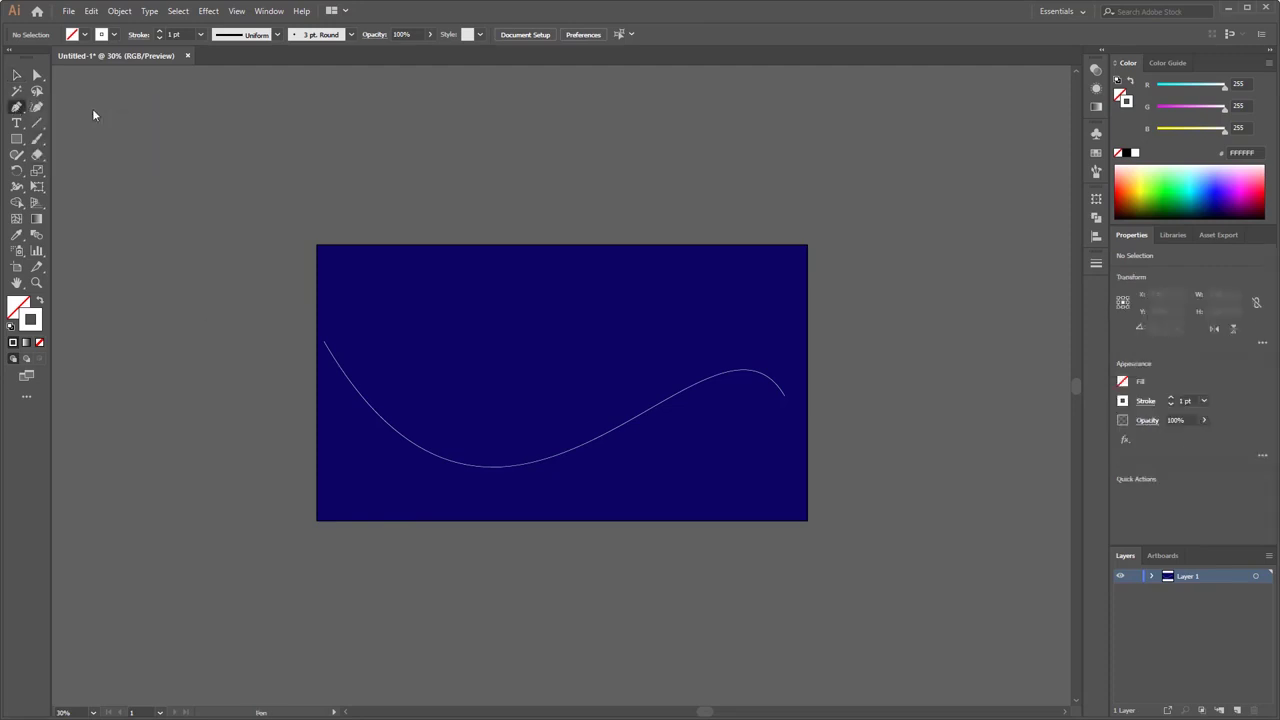
left_click(317, 476)
left_click_drag(460, 433, 553, 559)
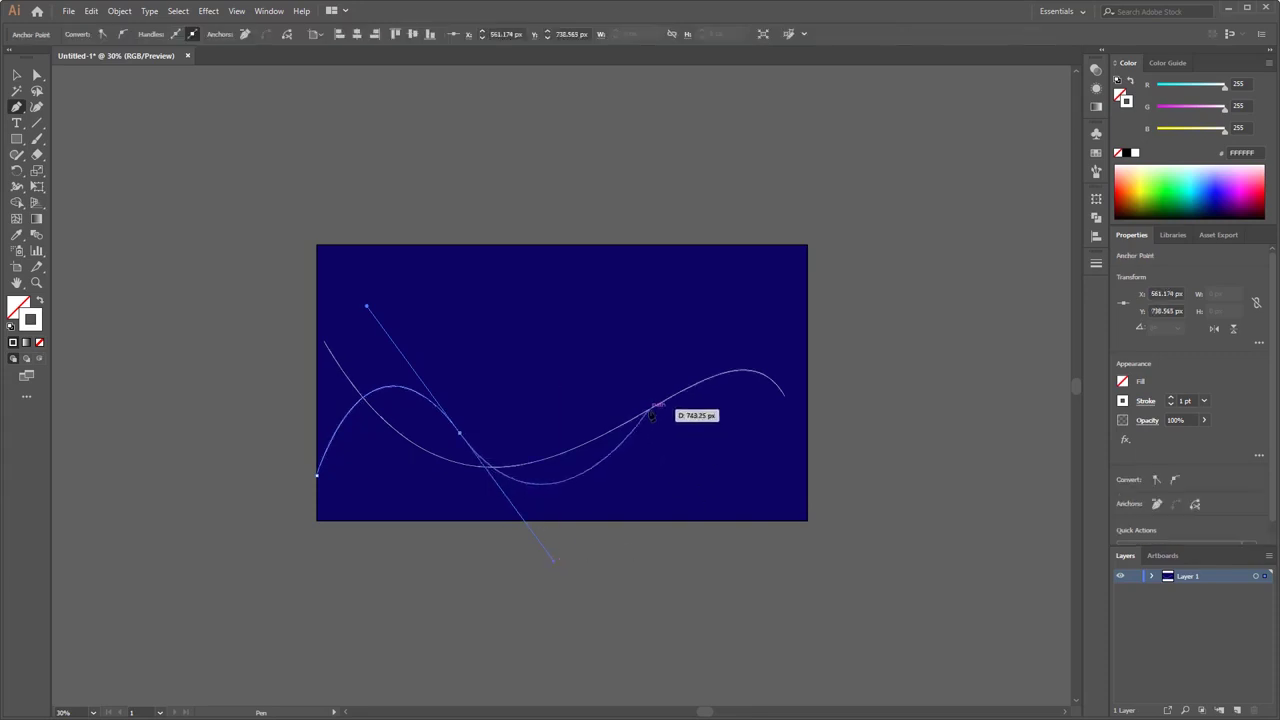
left_click_drag(657, 436, 729, 529)
left_click_drag(786, 481, 830, 537)
key("v")
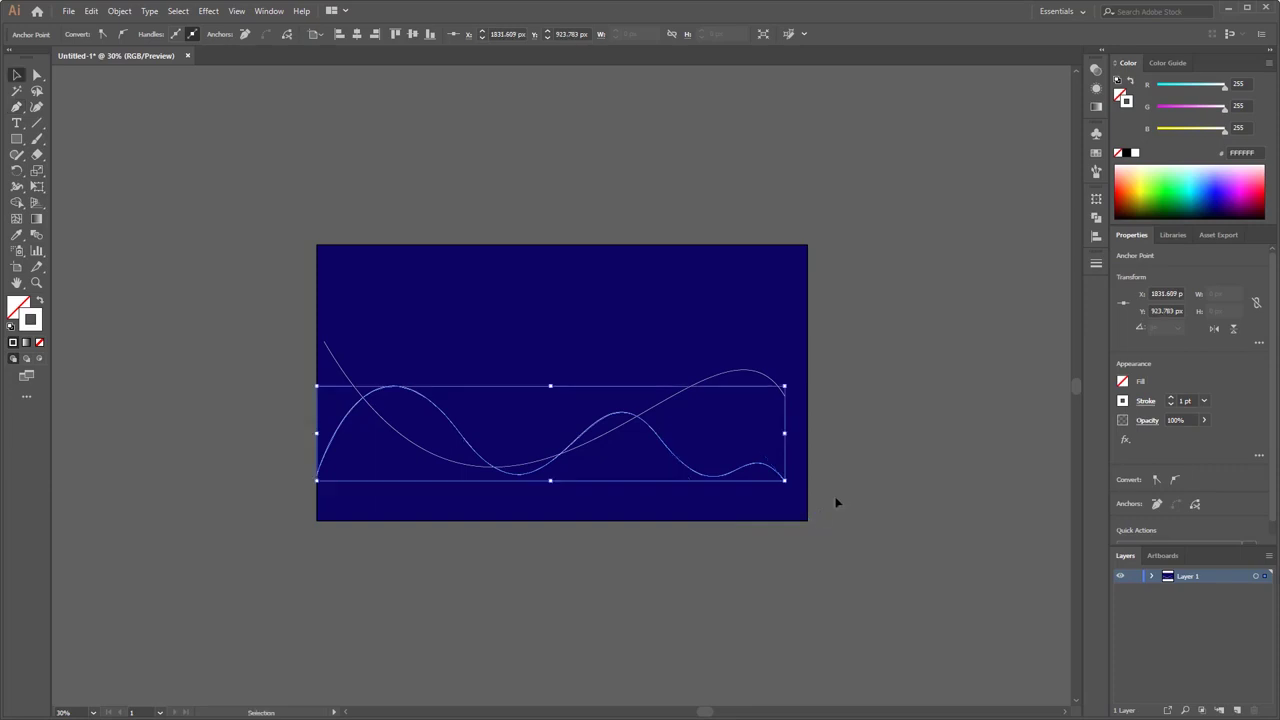
left_click(829, 506)
- Draw a third wavy Pen curve across the artboard's upper part, from near the left edge to about three quarters of the width
left_click(16, 106)
left_click(75, 106)
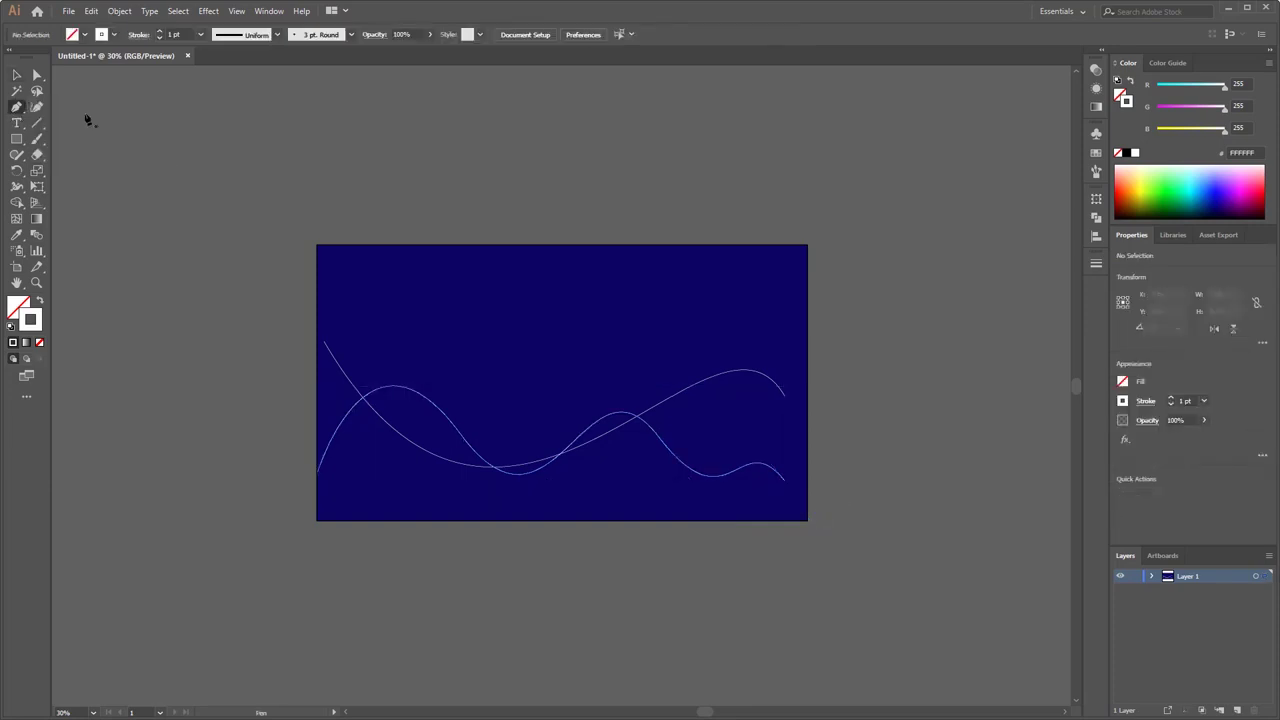
left_click_drag(323, 313, 237, 428)
left_click(324, 314)
left_click_drag(408, 198, 408, 197)
left_click_drag(463, 291, 517, 203)
key("ctrl+z")
left_click_drag(594, 300, 650, 244)
left_click_drag(702, 304, 737, 257)
left_click(16, 76)
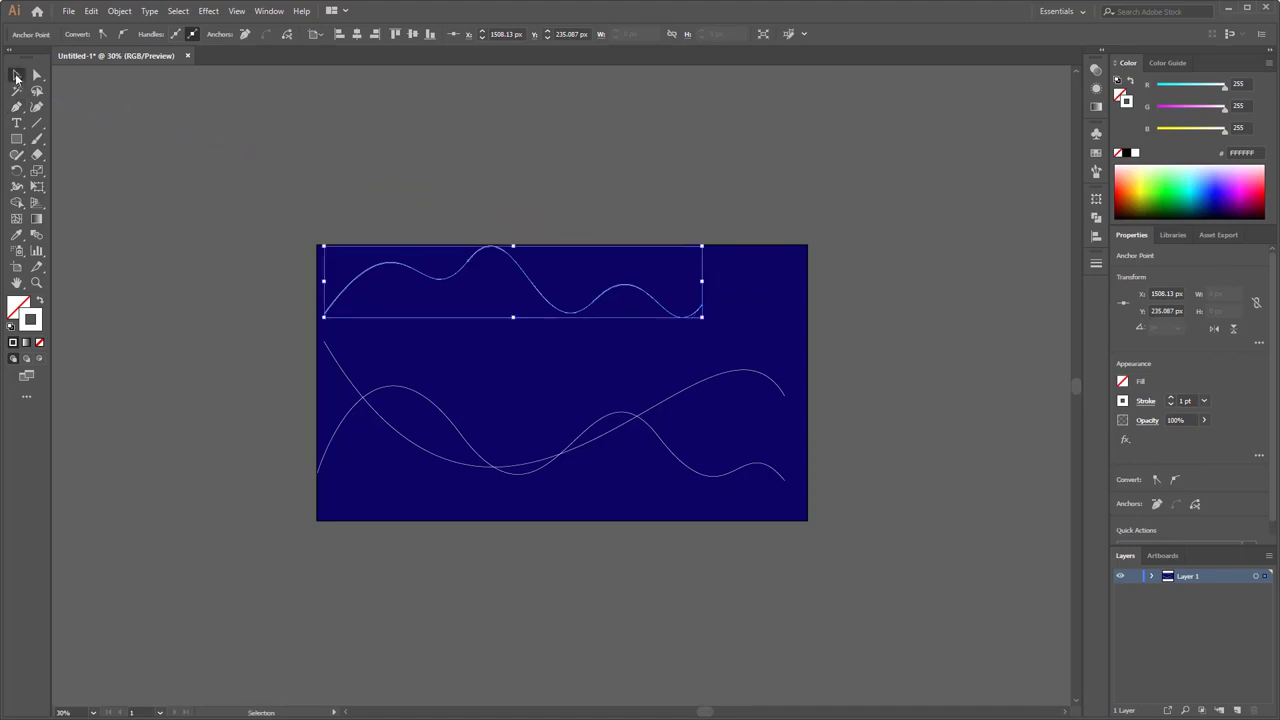
- Widen the upper curve to match the others and stretch all three curves to the full 1920 px artboard width
left_click_drag(702, 317, 782, 334)
key("ctrl+a")
left_click_drag(783, 483, 808, 495)
left_click_drag(323, 471, 316, 486)
left_click(603, 549)
- Try overlapping the curves by moving the upper one down and the long S-curve slightly lower, and undo the moves
left_click_drag(600, 312, 617, 475)
left_click(629, 309)
left_click_drag(618, 479, 619, 480)
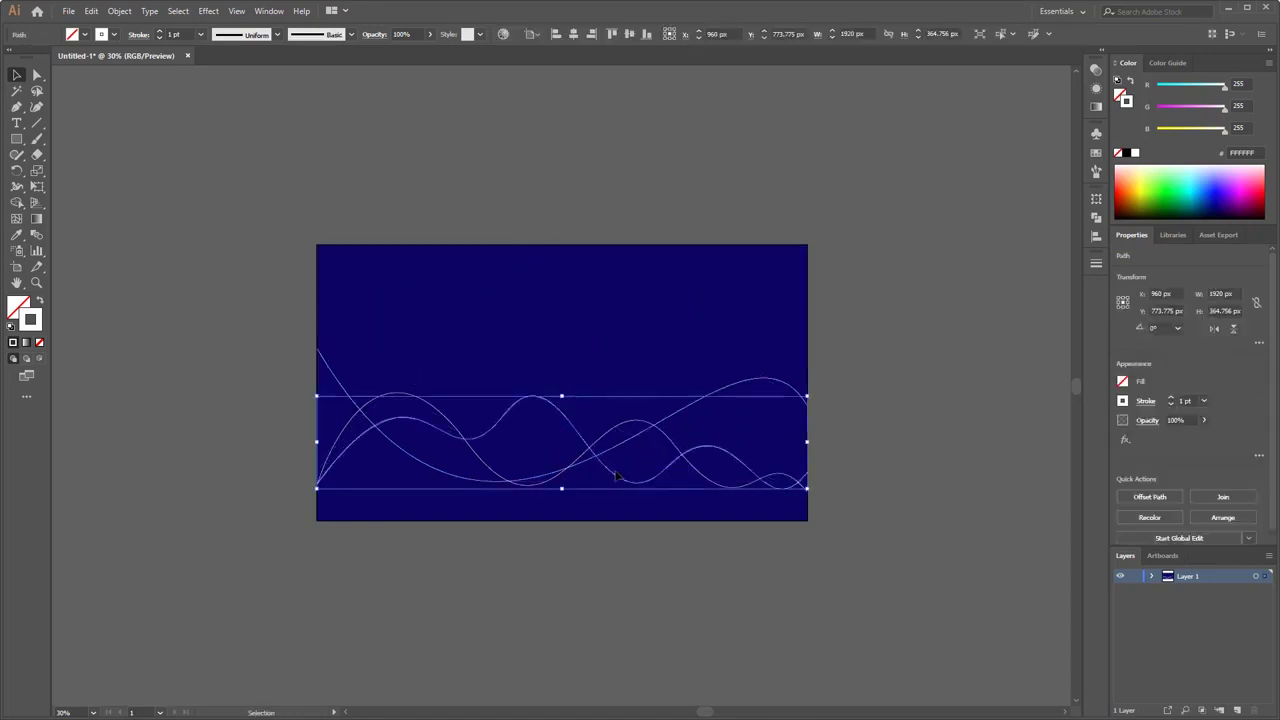
left_click(655, 569)
left_click_drag(709, 402, 710, 424)
left_click(778, 616)
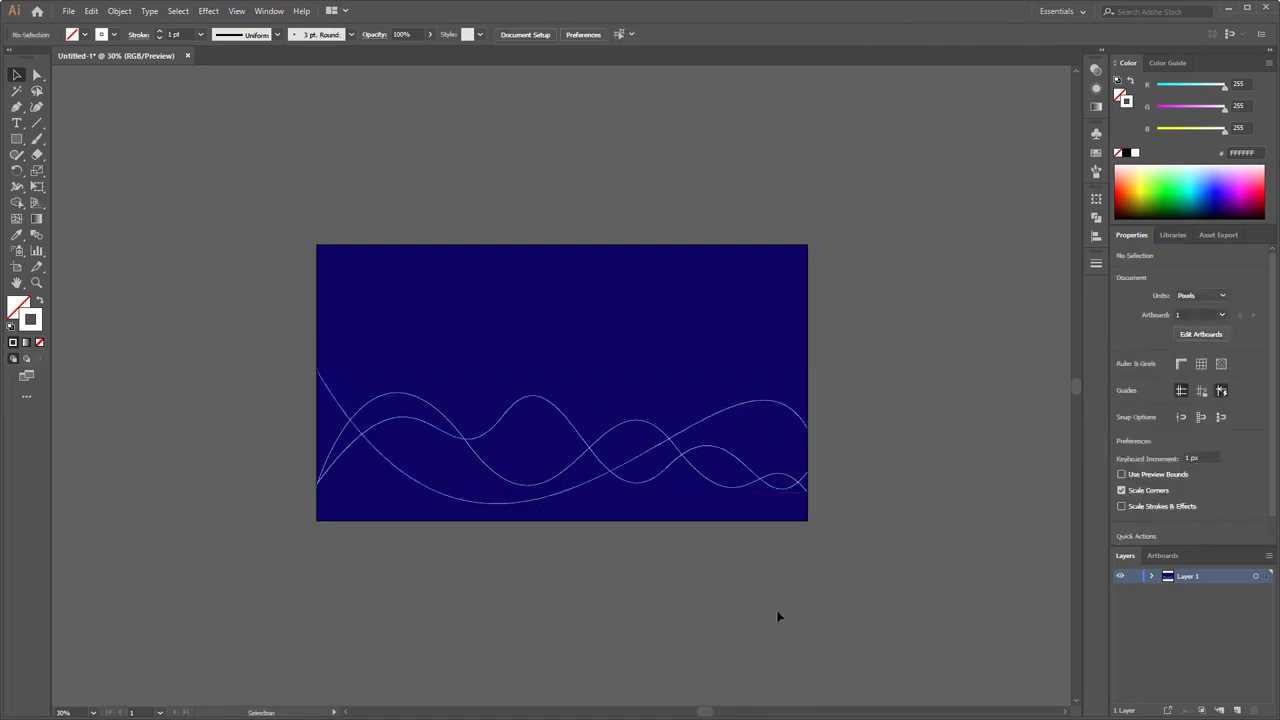
key("ctrl+z")
key("ctrl+z")
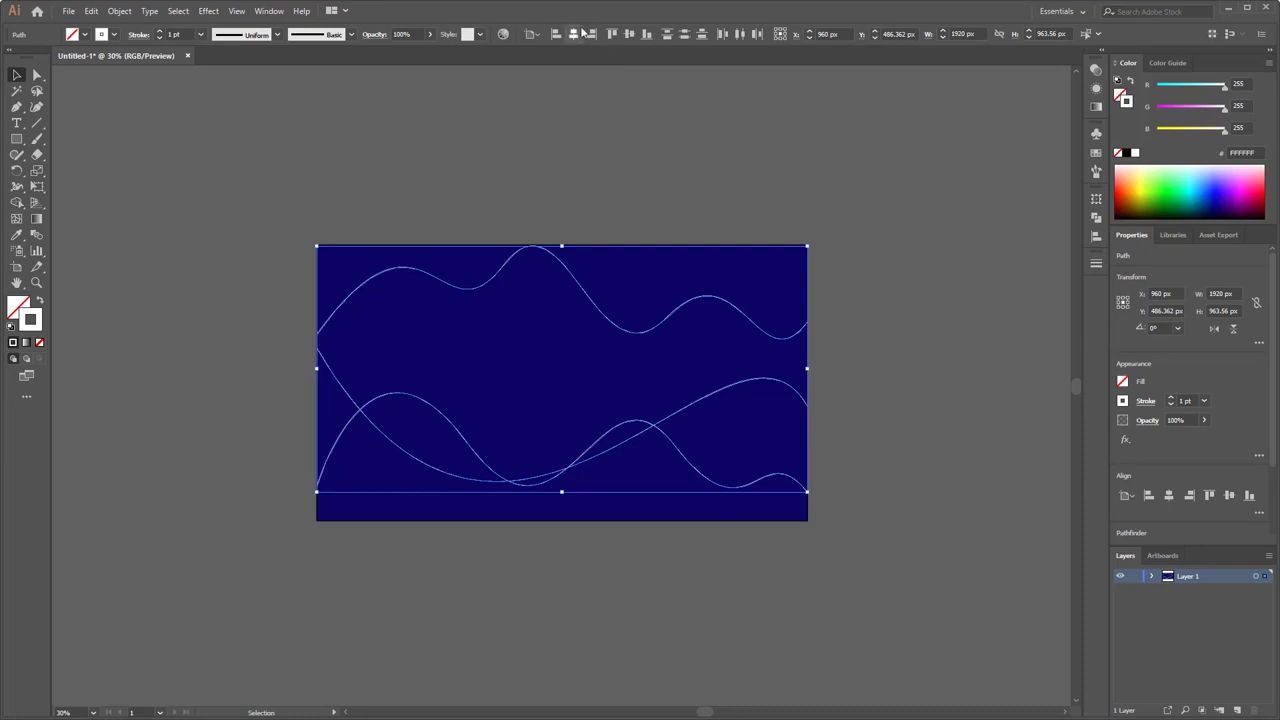
- Align the three curves by their vertical centers and set their stroke weight to 5 pt
left_click(628, 36)
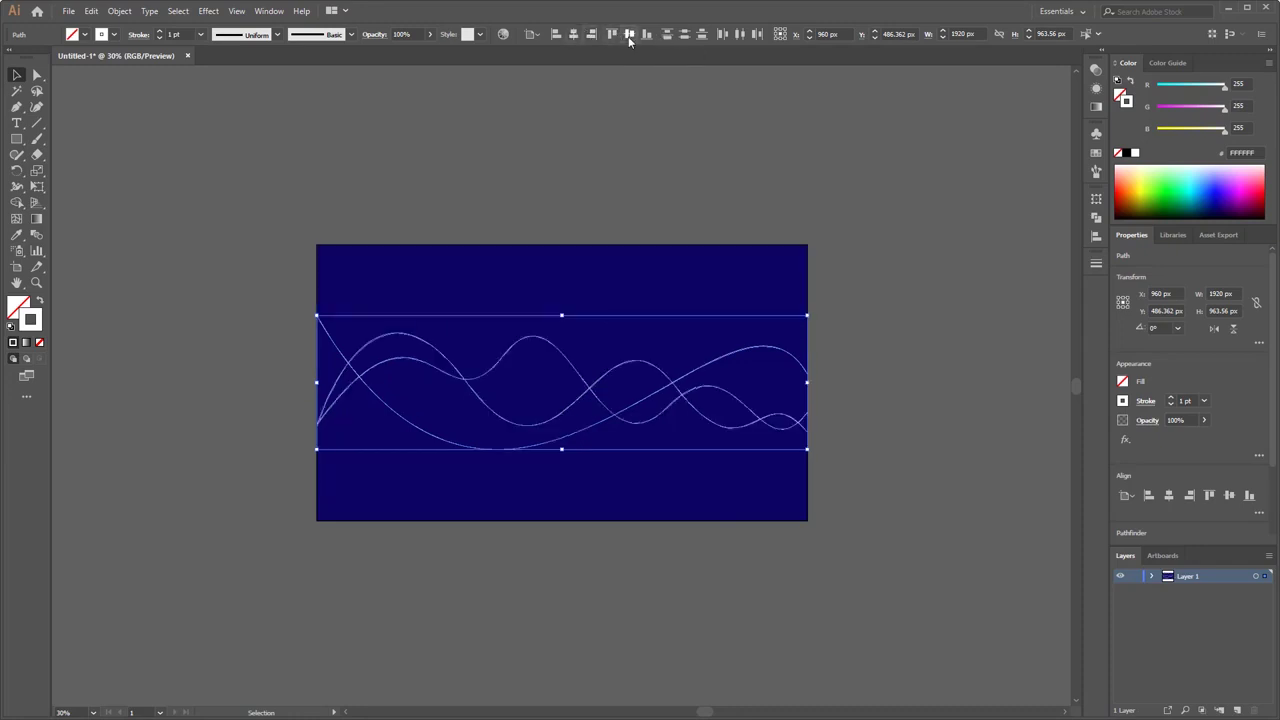
left_click(837, 279)
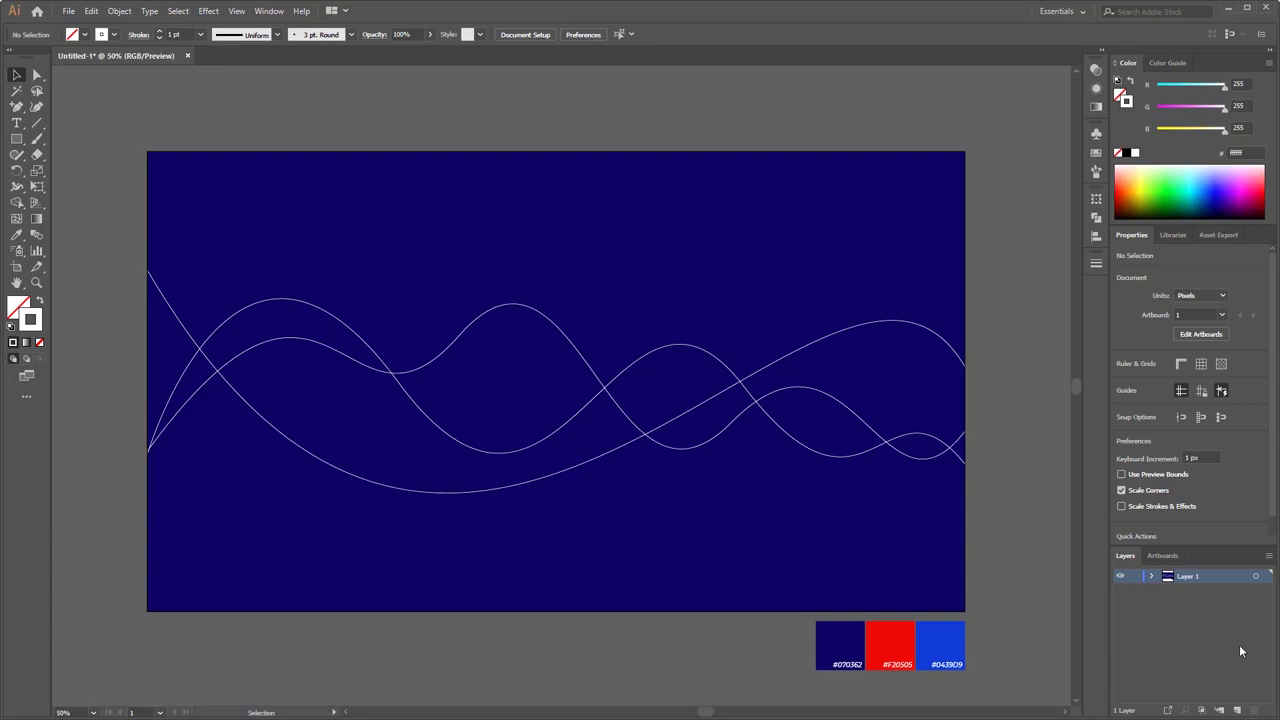
left_click_drag(430, 277, 549, 560)
left_click(250, 43)
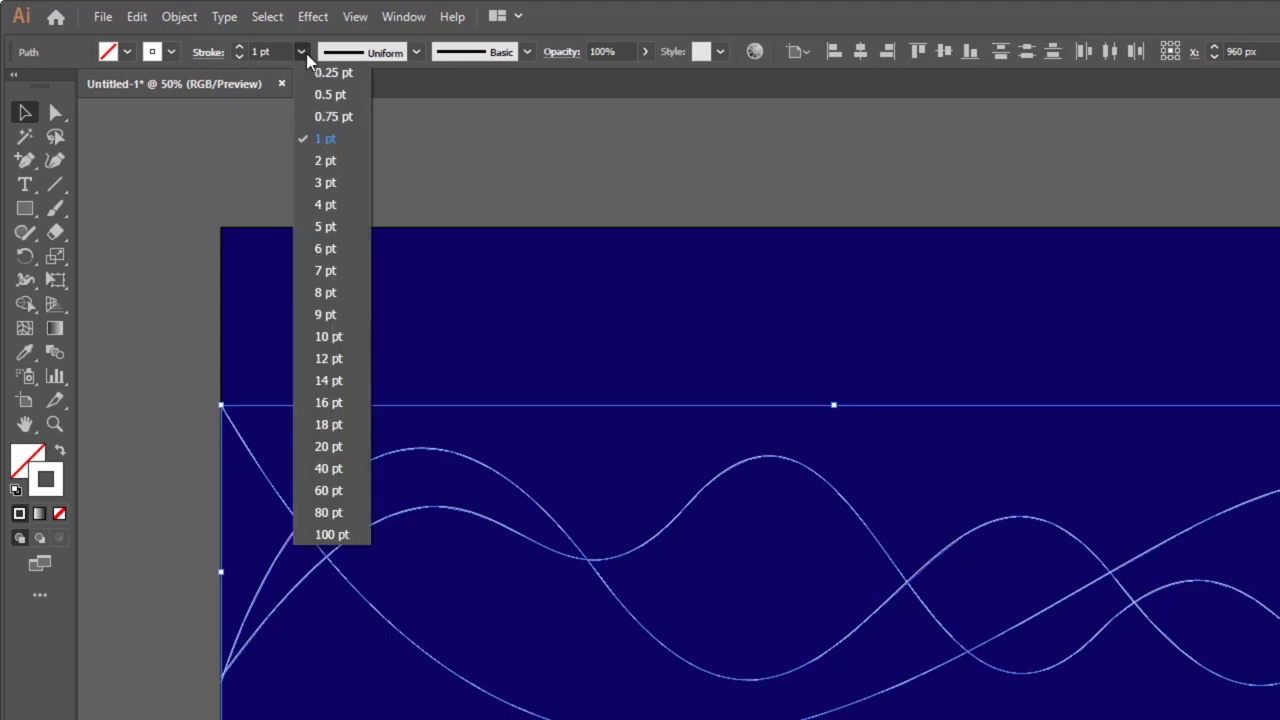
left_click(337, 226)
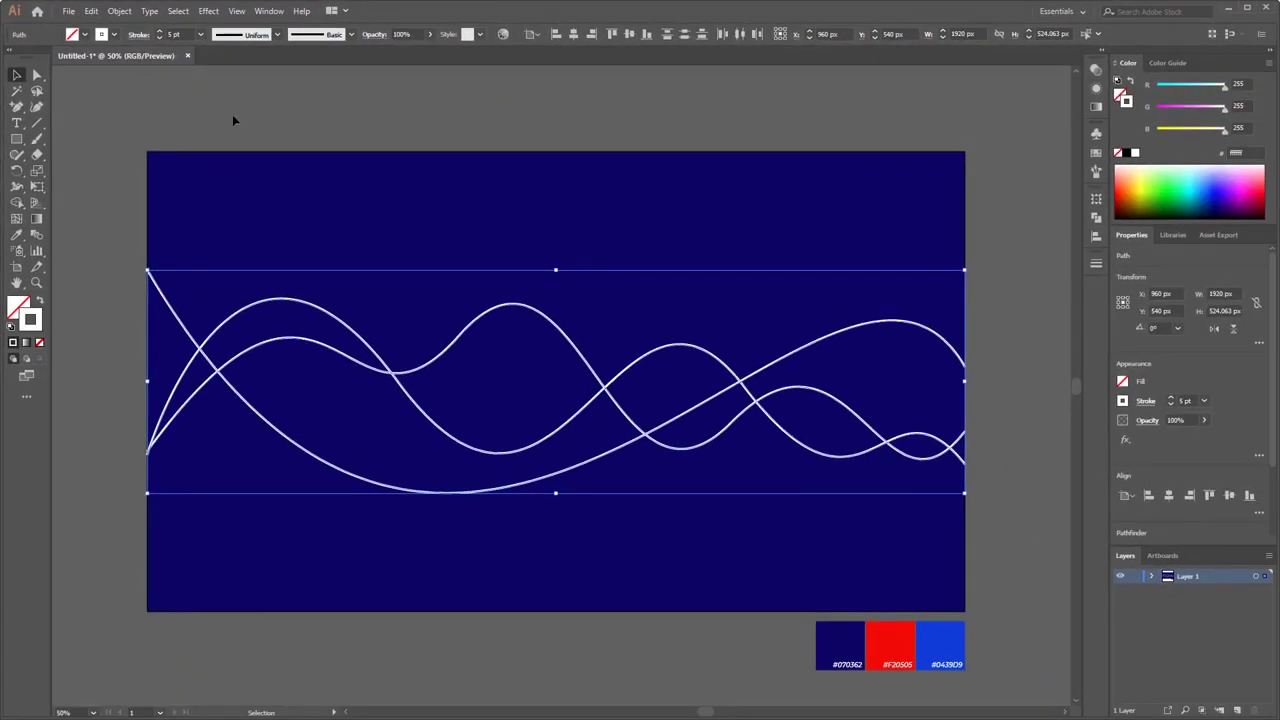
left_click(93, 333)
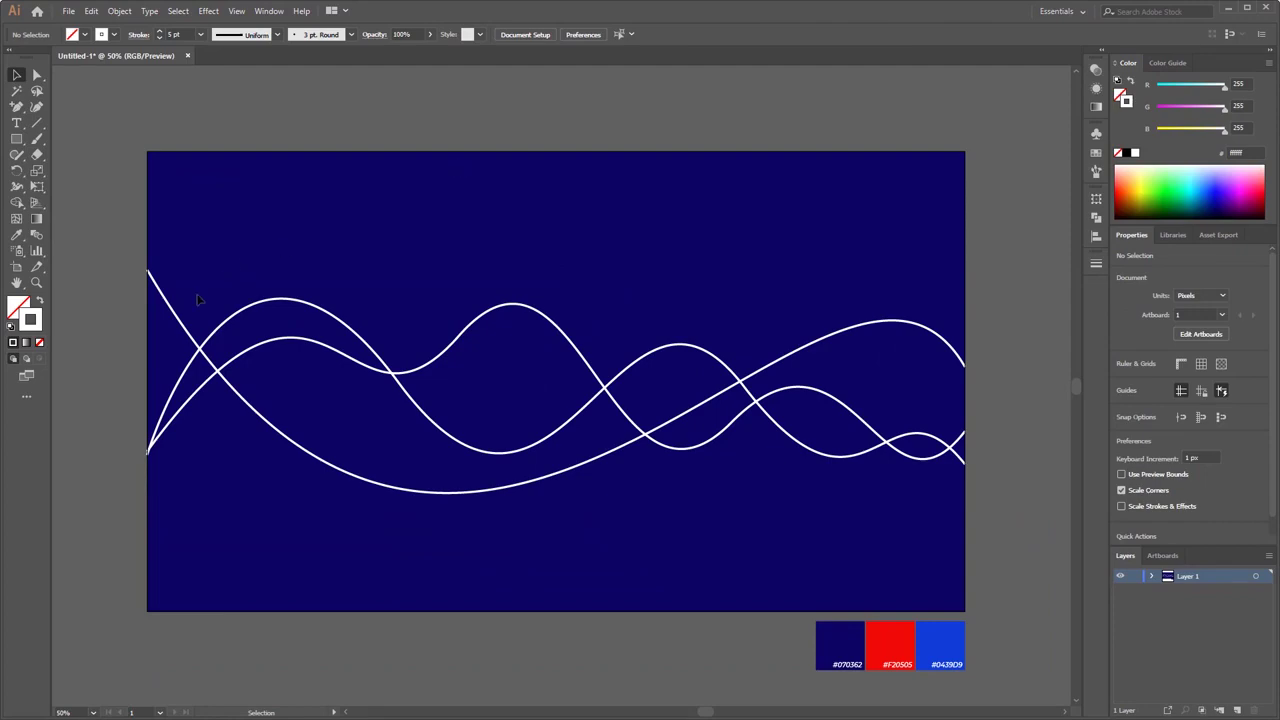
- Set the stroke color of the long S-curve starting at the upper left to red #f20505
left_click(186, 322)
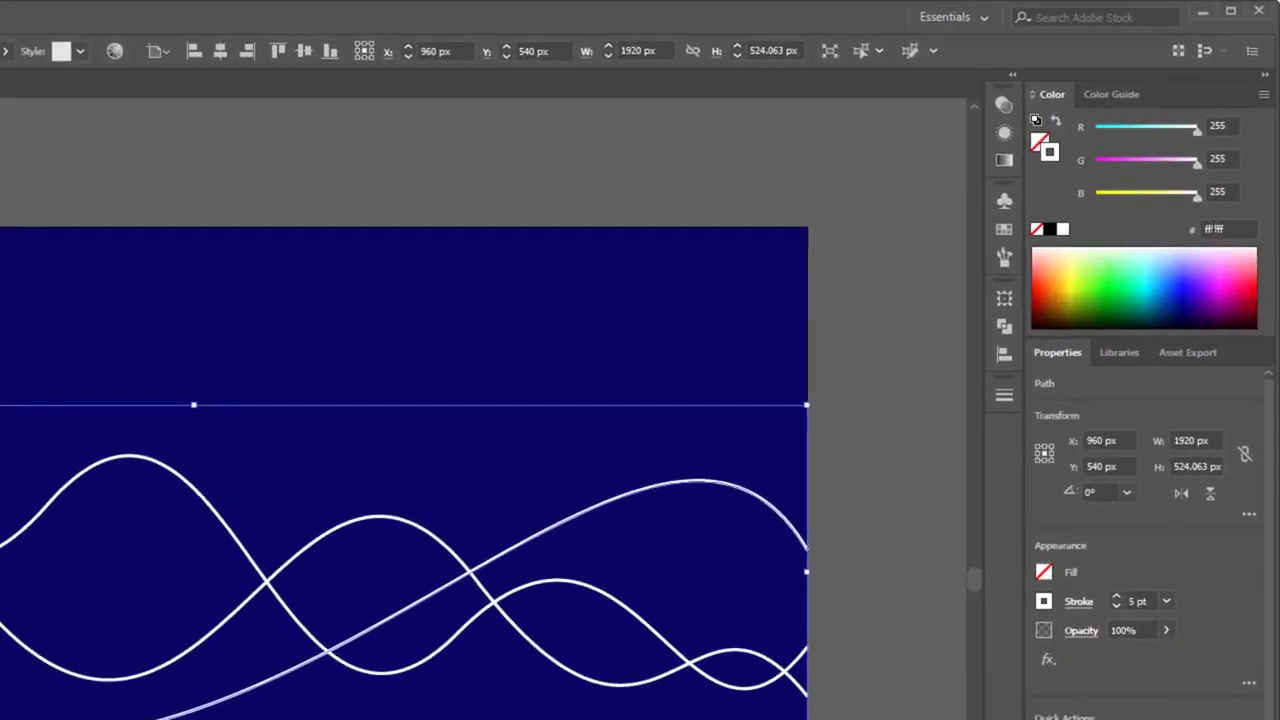
left_click_drag(1249, 196, 1161, 190)
type("f20505")
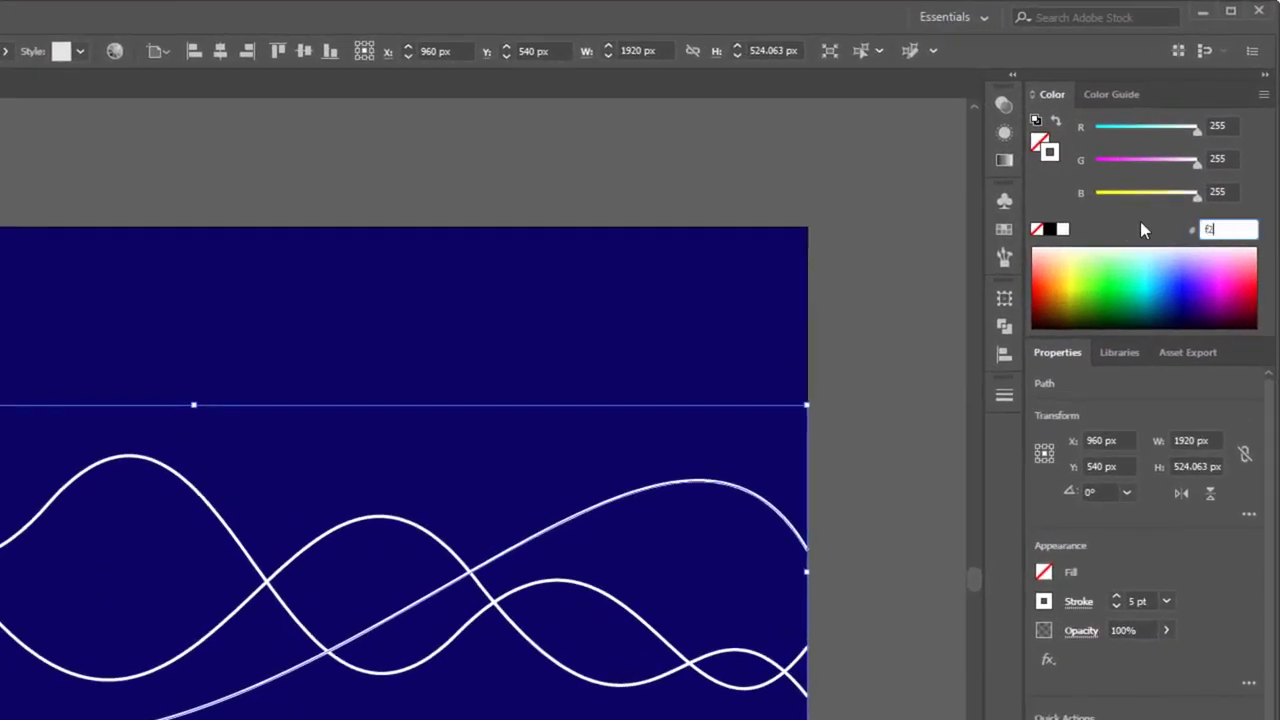
key("Return")
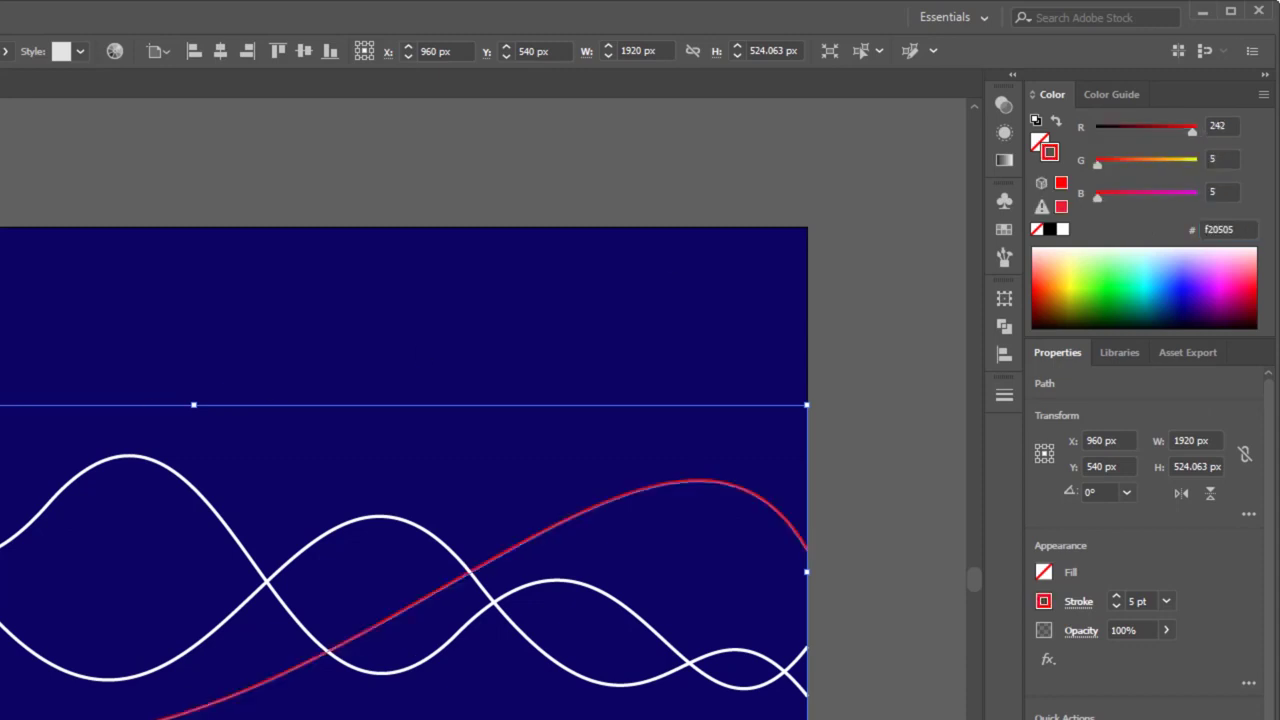
- Set the stroke color of the four-point wavy curve to blue #0439d9
left_click(292, 557)
left_click_drag(1252, 234, 1168, 226)
type("0439d9")
key("Return")
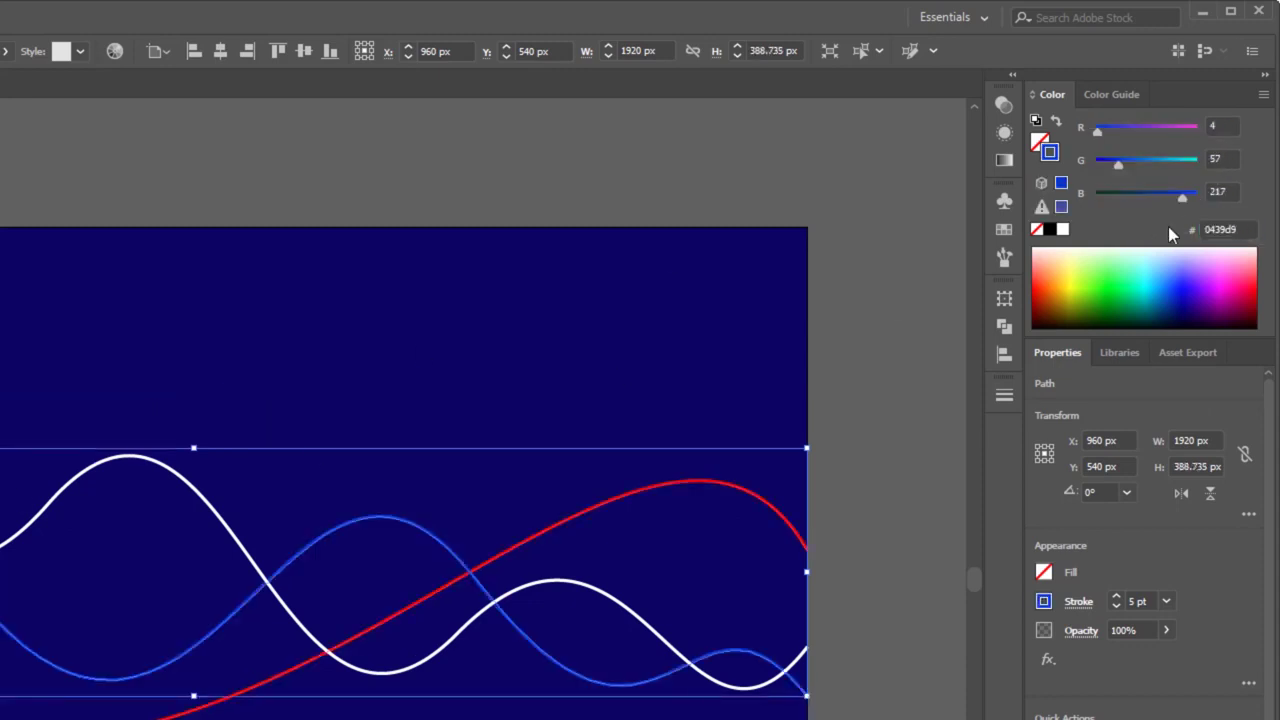
- Set the stroke color of the remaining white wavy curve to red #f20505 and deselect it
left_click(80, 484)
left_click_drag(1250, 230, 1142, 219)
type("f20505")
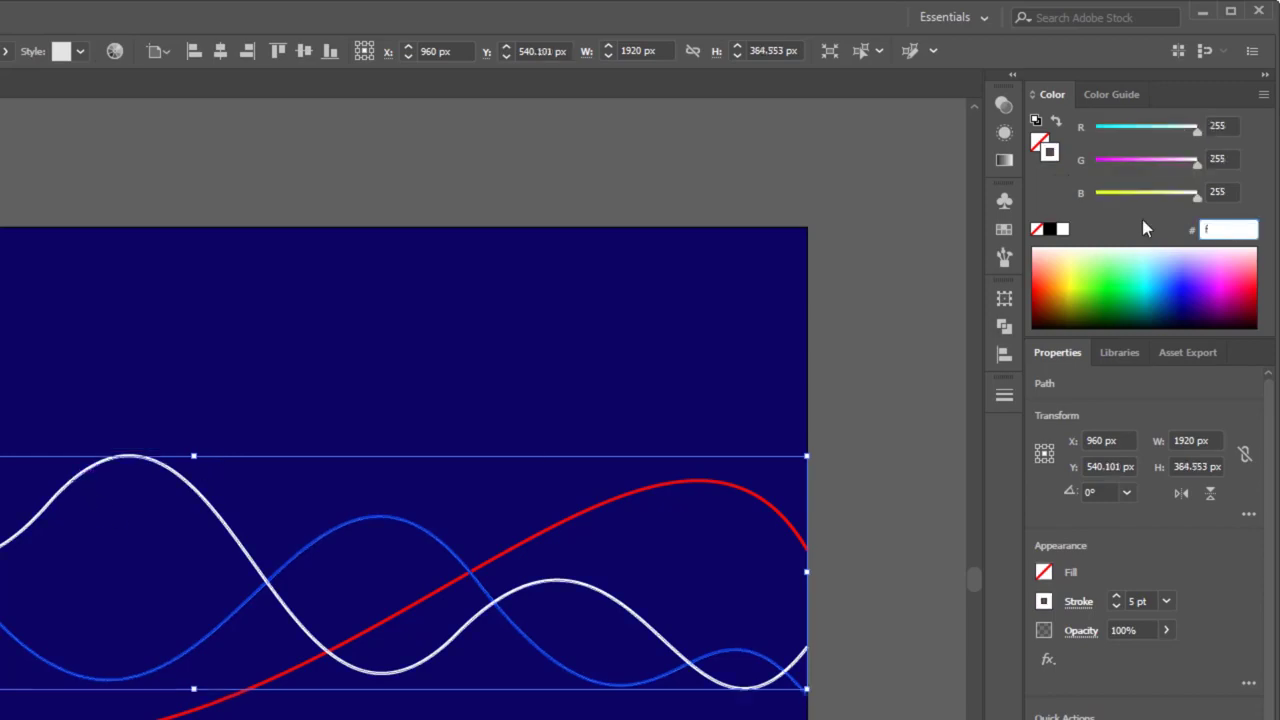
key("Return")
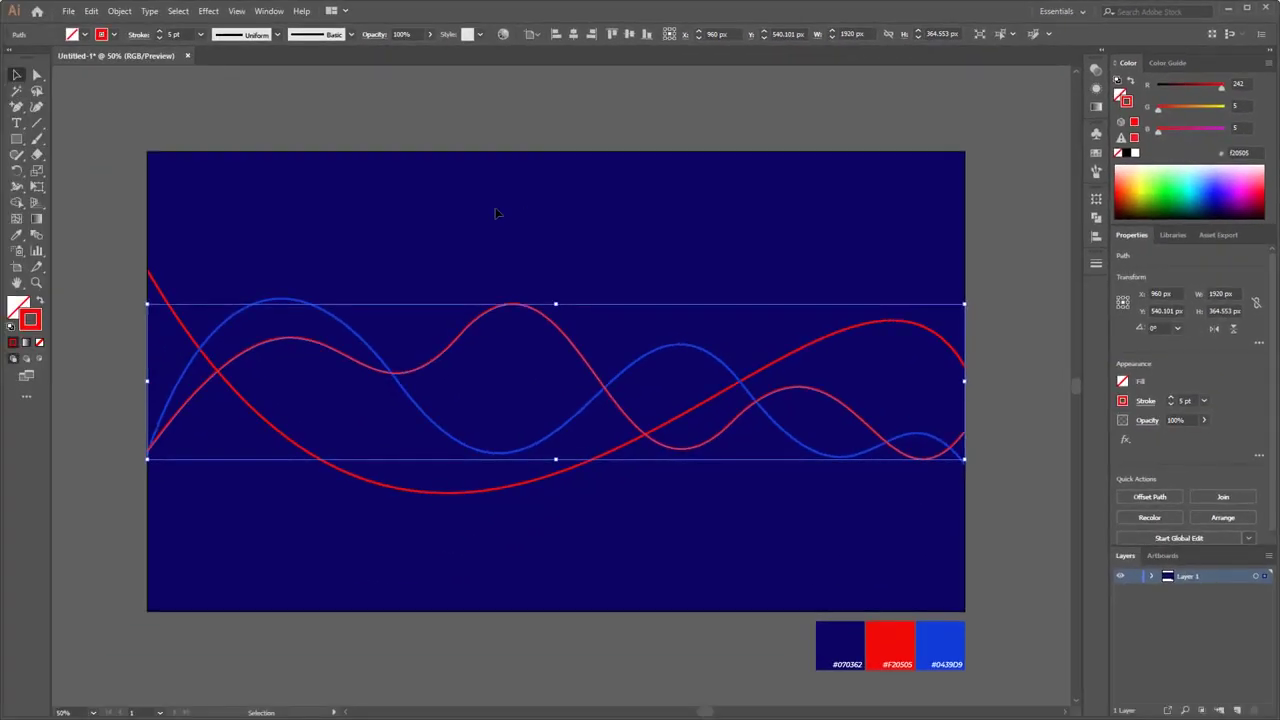
left_click(429, 218)
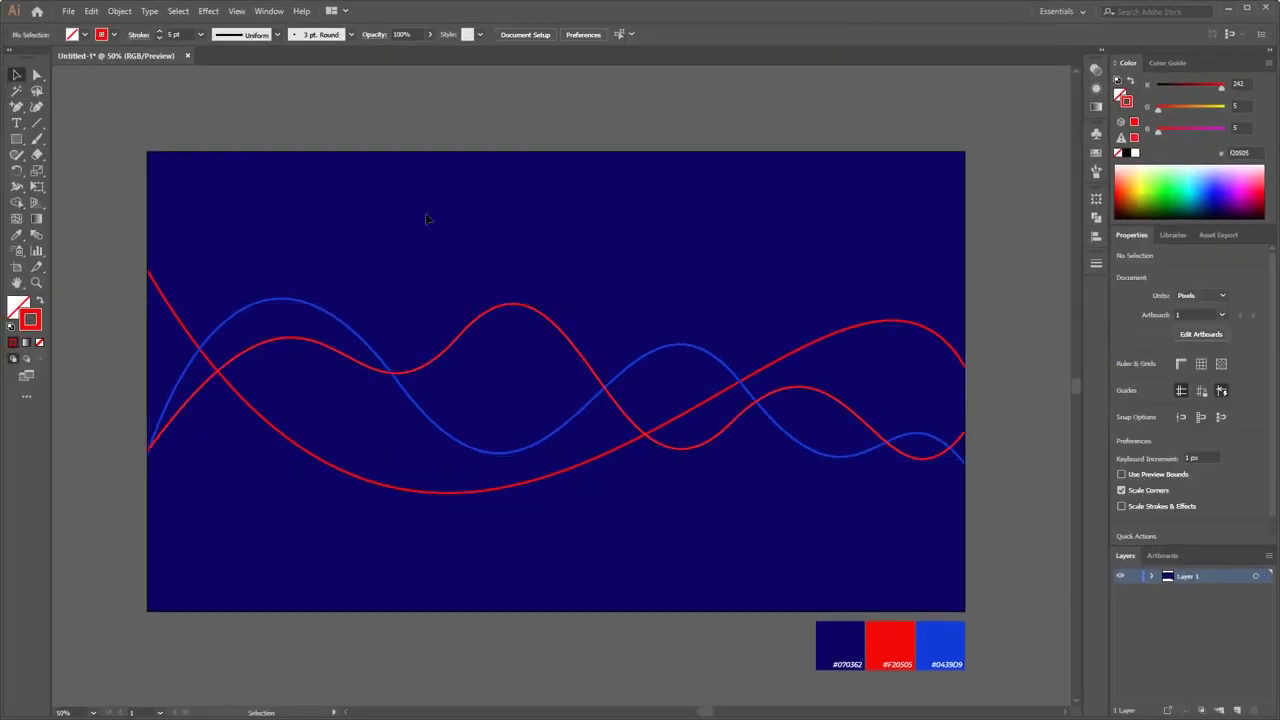
- Try blending the red and blue curves together with the Blend tool, and undo the blend
left_click(35, 235)
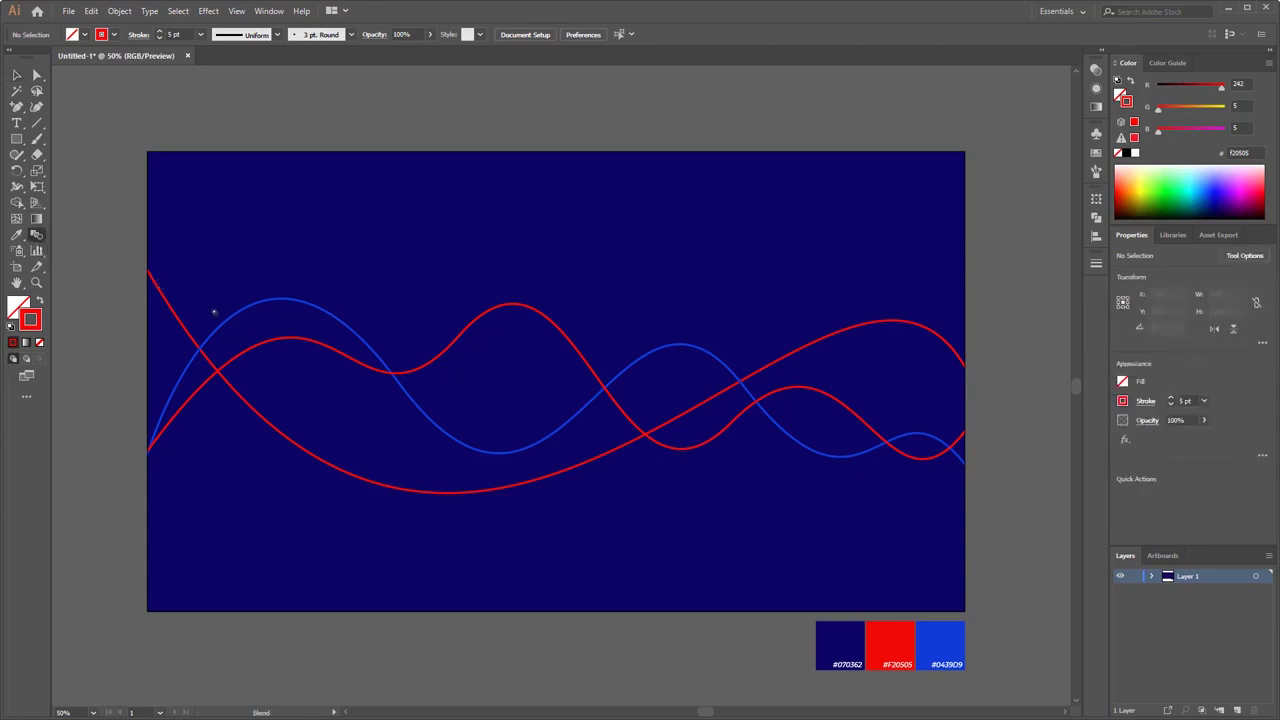
left_click(224, 326)
left_click(243, 352)
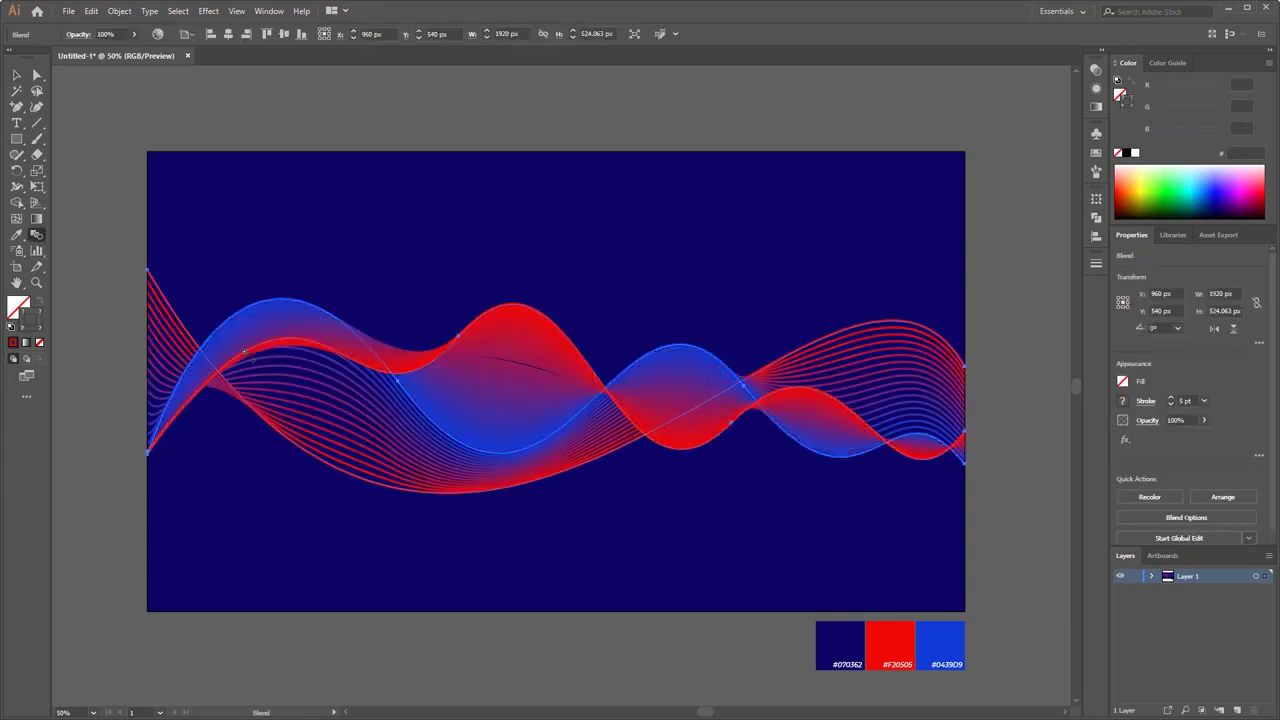
key("v")
key("ctrl+z")
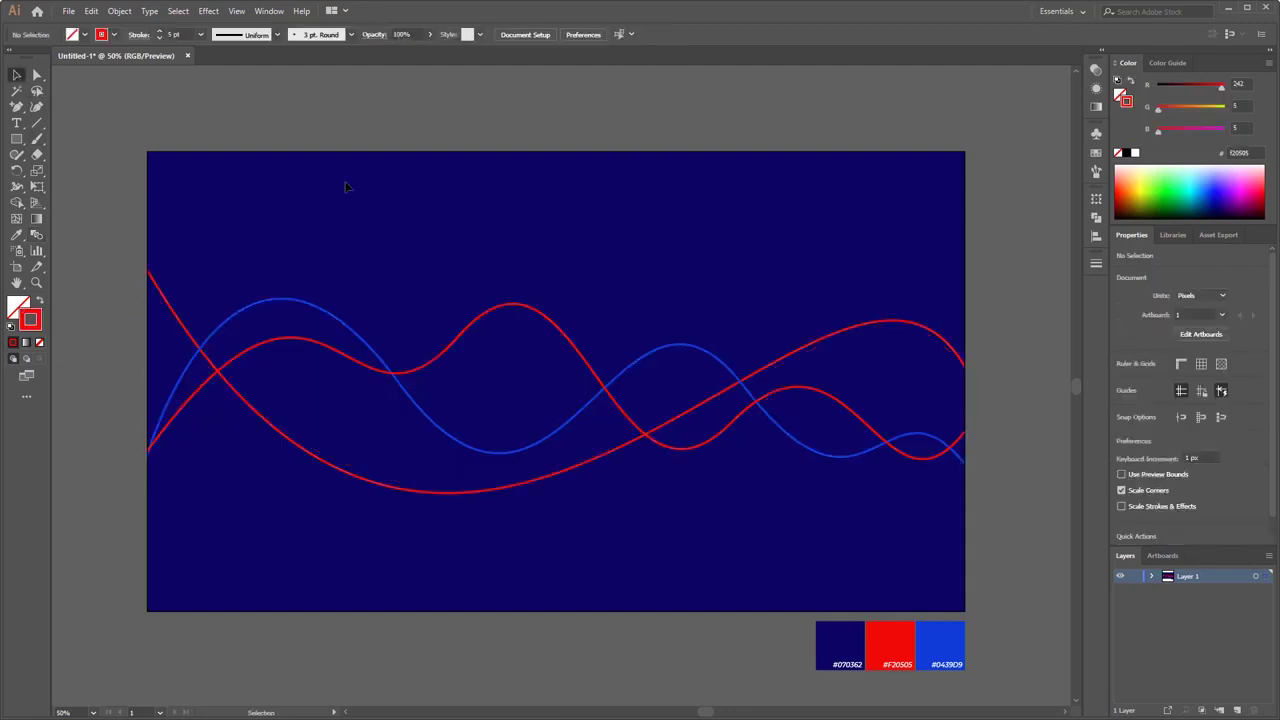
- Blend the two red wavy curves and the blue wavy curve together into one wave
left_click_drag(346, 188, 574, 594)
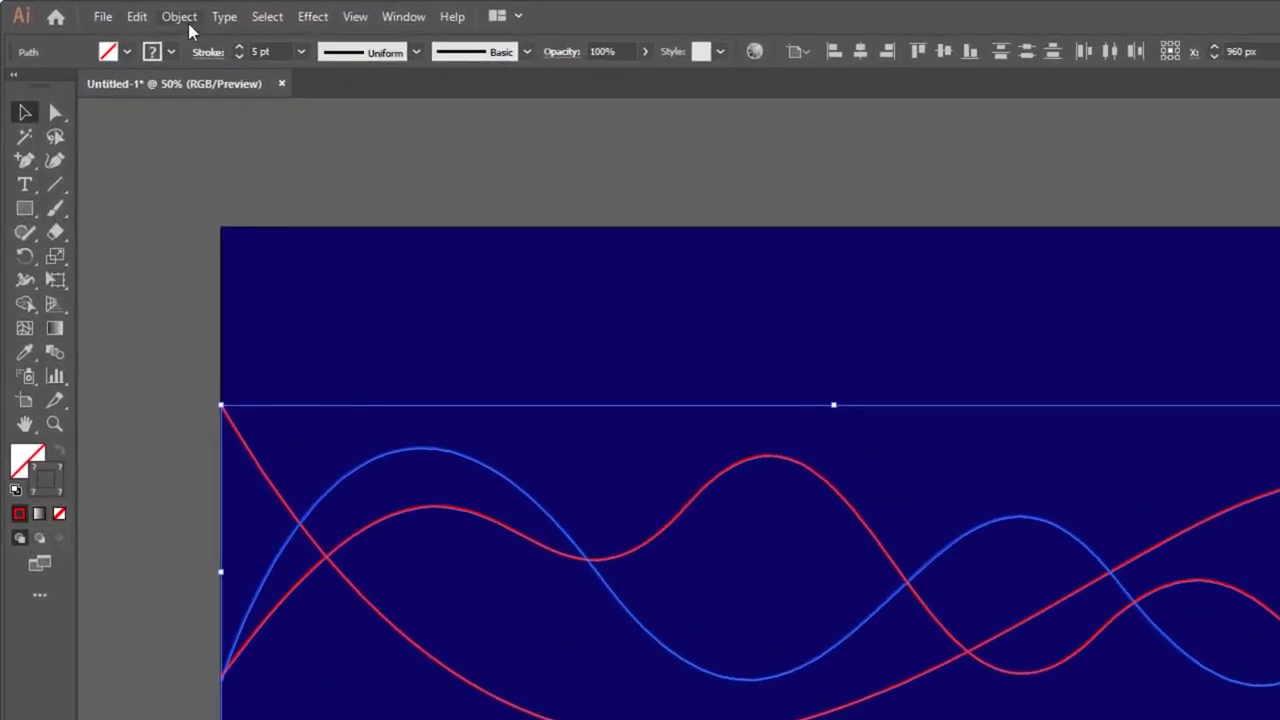
left_click(124, 11)
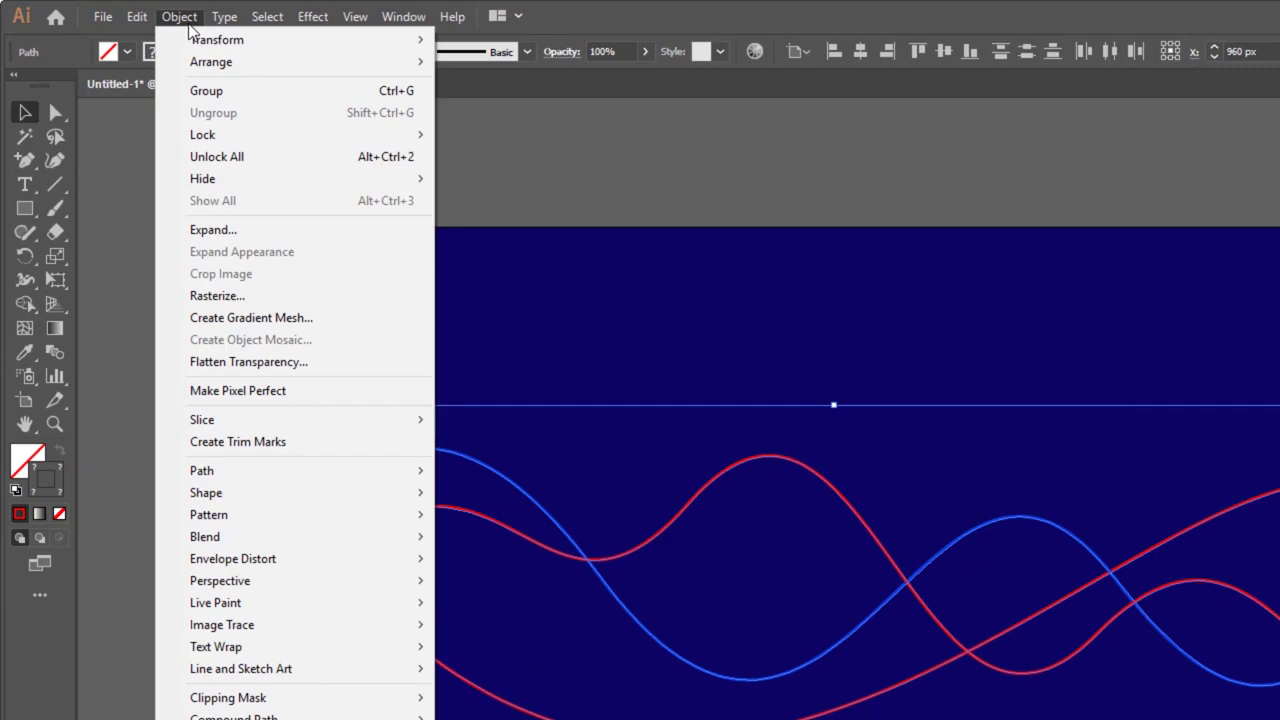
mouse_move(306, 536)
left_click(470, 536)
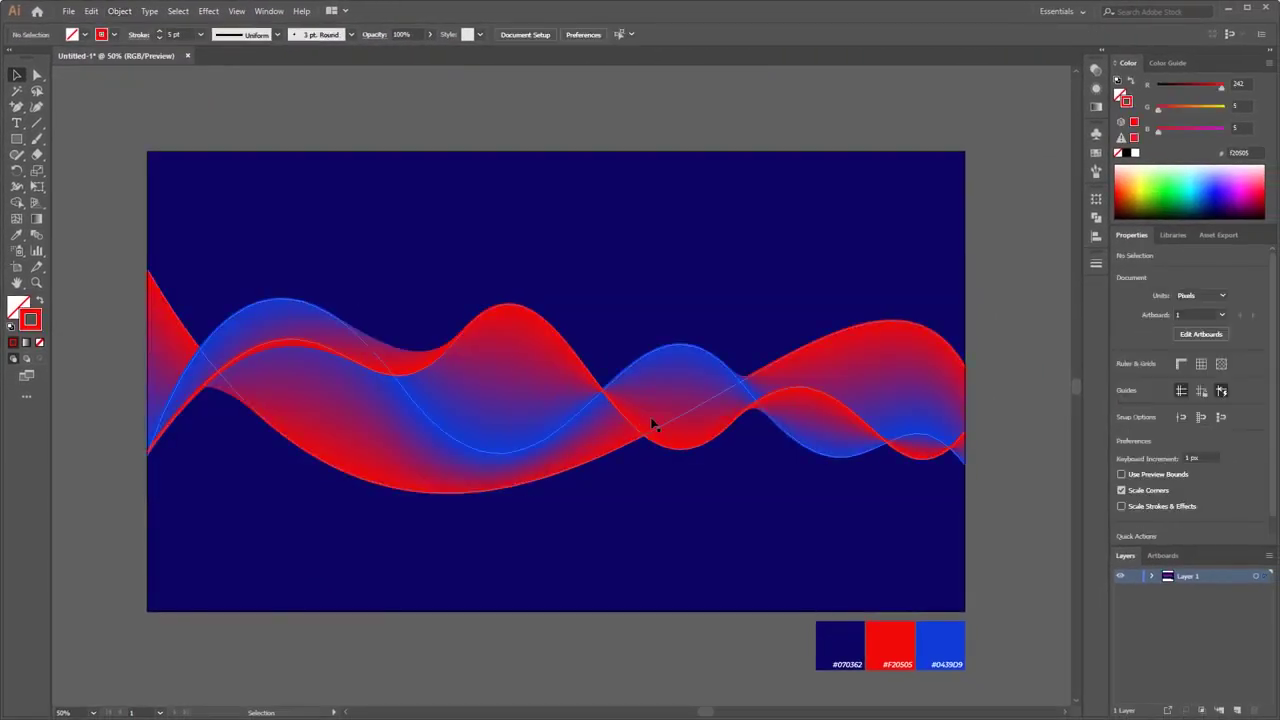
- Enlarge the blended wave slightly so that its ends extend past both sides of the artboard
left_click(849, 451)
left_click_drag(966, 494, 1000, 514)
left_click(1006, 521)
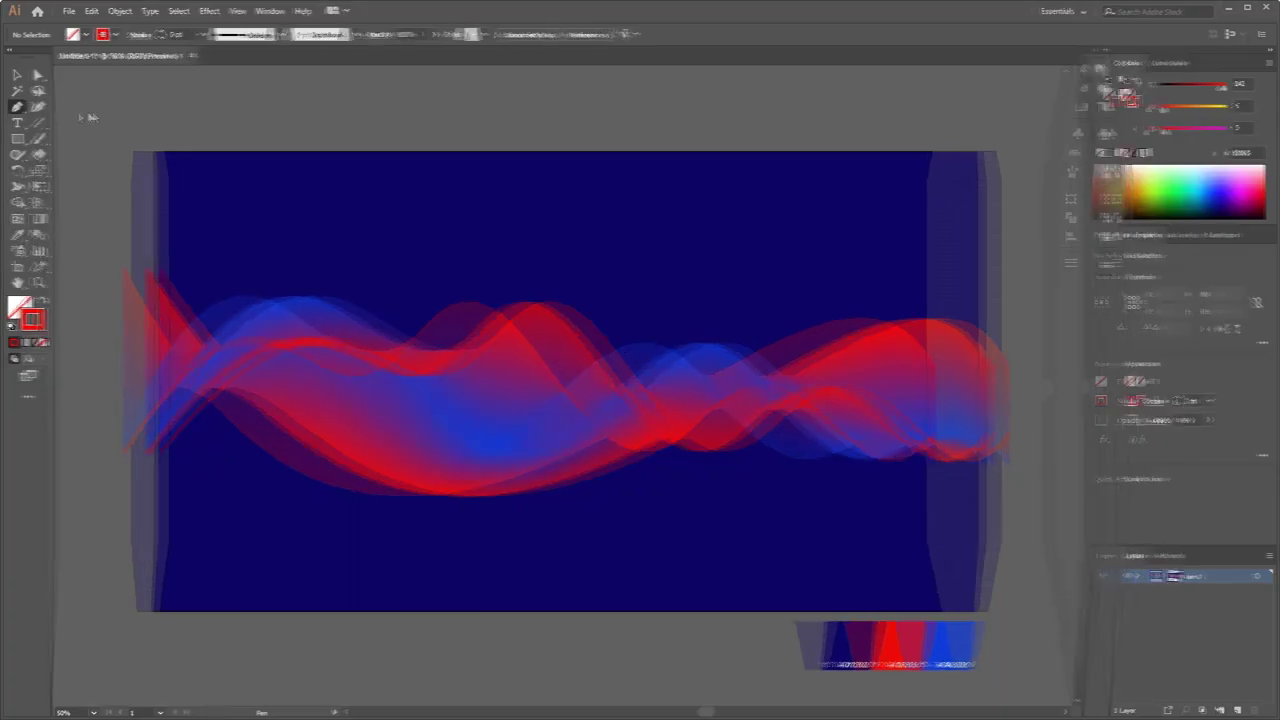
- Draw a tall red wave curve with the Pen tool, scale it past both artboard edges, move it up and deselect it
left_click_drag(139, 478, 250, 675)
left_click_drag(443, 380, 628, 700)
left_click_drag(710, 494, 771, 584)
key("v")
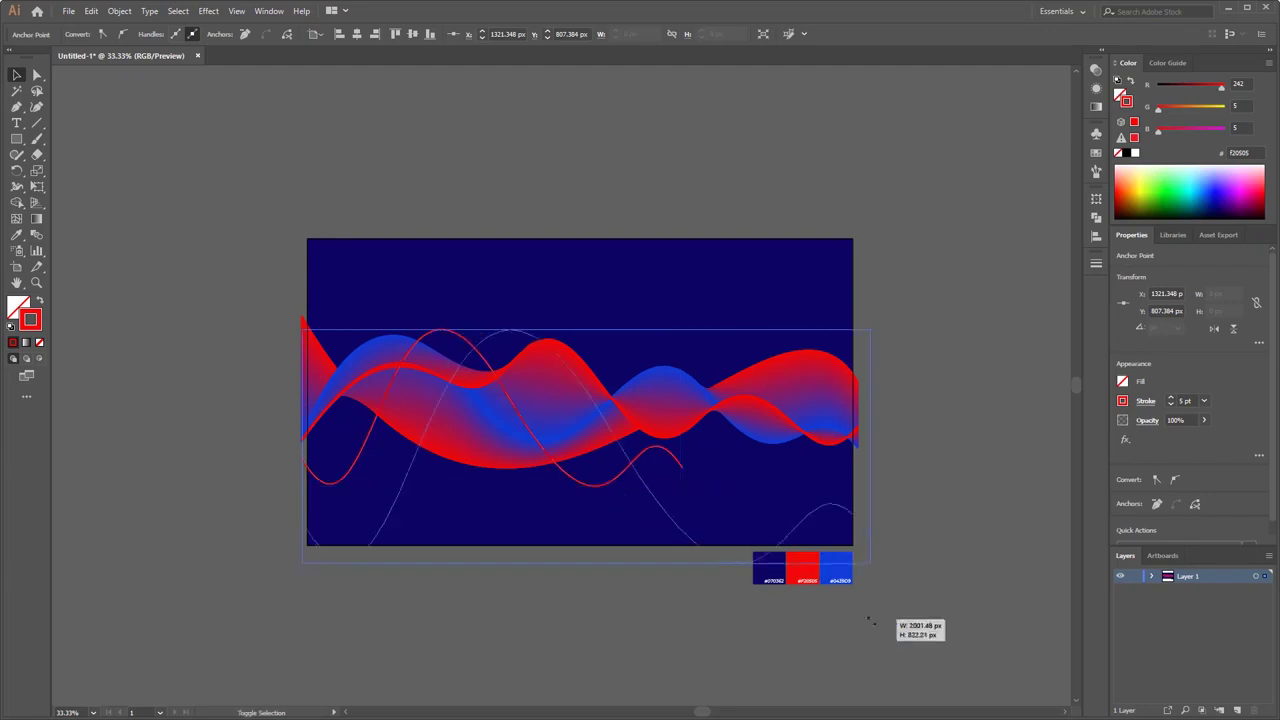
left_click_drag(894, 623, 714, 486)
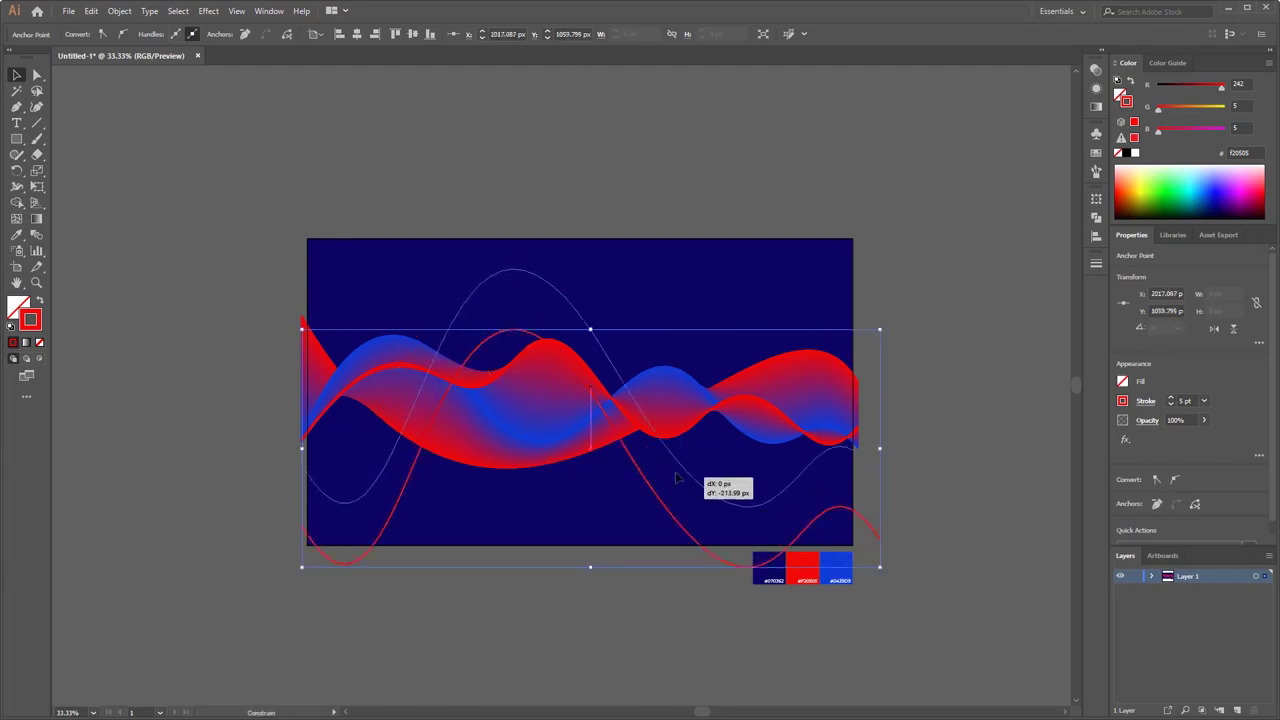
left_click(574, 176)
- Draw a second, flatter wave curve with the Pen tool, rising from the artboard's lower left past its right edge
left_click(15, 105)
left_click_drag(302, 521, 398, 302)
left_click_drag(506, 416, 643, 305)
left_click_drag(862, 331, 963, 96)
key("ctrl")
left_click(905, 163, "ctrl")
- Set the stroke weight of both new curves to 1 pt and color the flatter one blue #0439d9
key("ctrl+plus")
left_click(200, 34)
left_click(222, 101)
left_click(237, 462)
left_click(1232, 153)
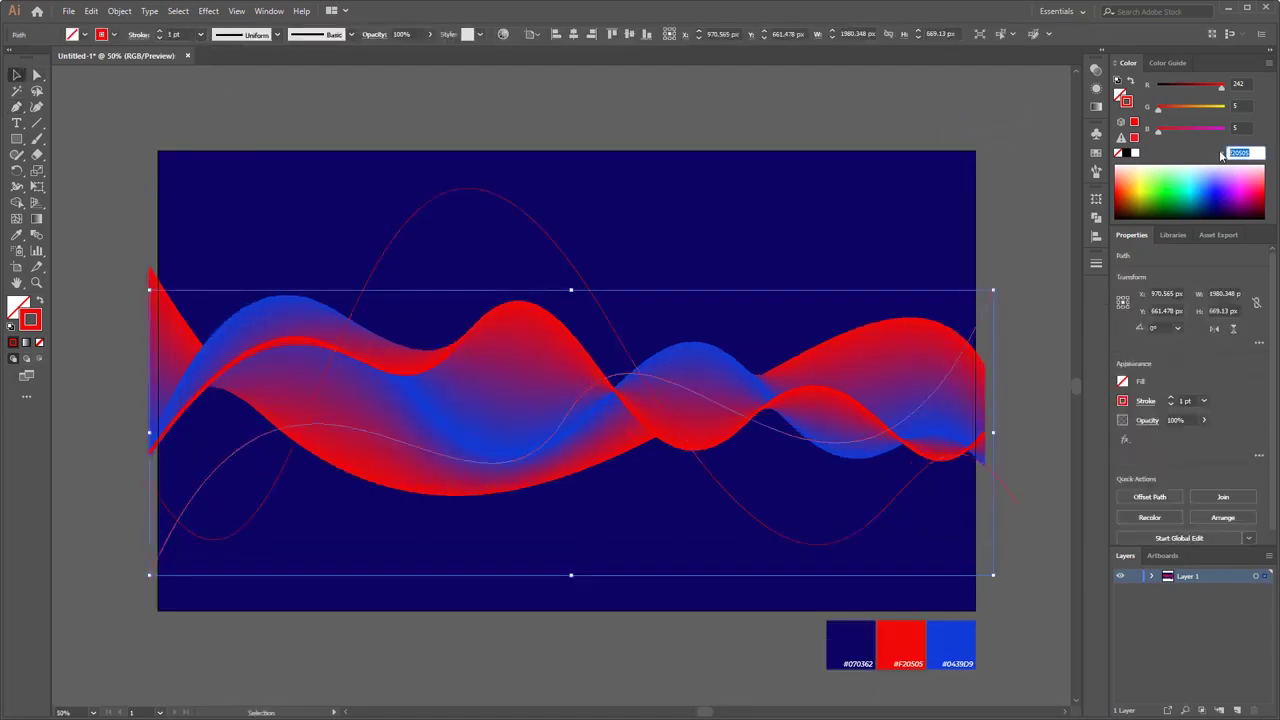
type("0439d9")
key("Return")
left_click(565, 130)
- Blend the thin red and blue curves together with the spacing set to a specified distance of 7 px
left_click(415, 218)
left_click(389, 435, "shift")
left_click(120, 12)
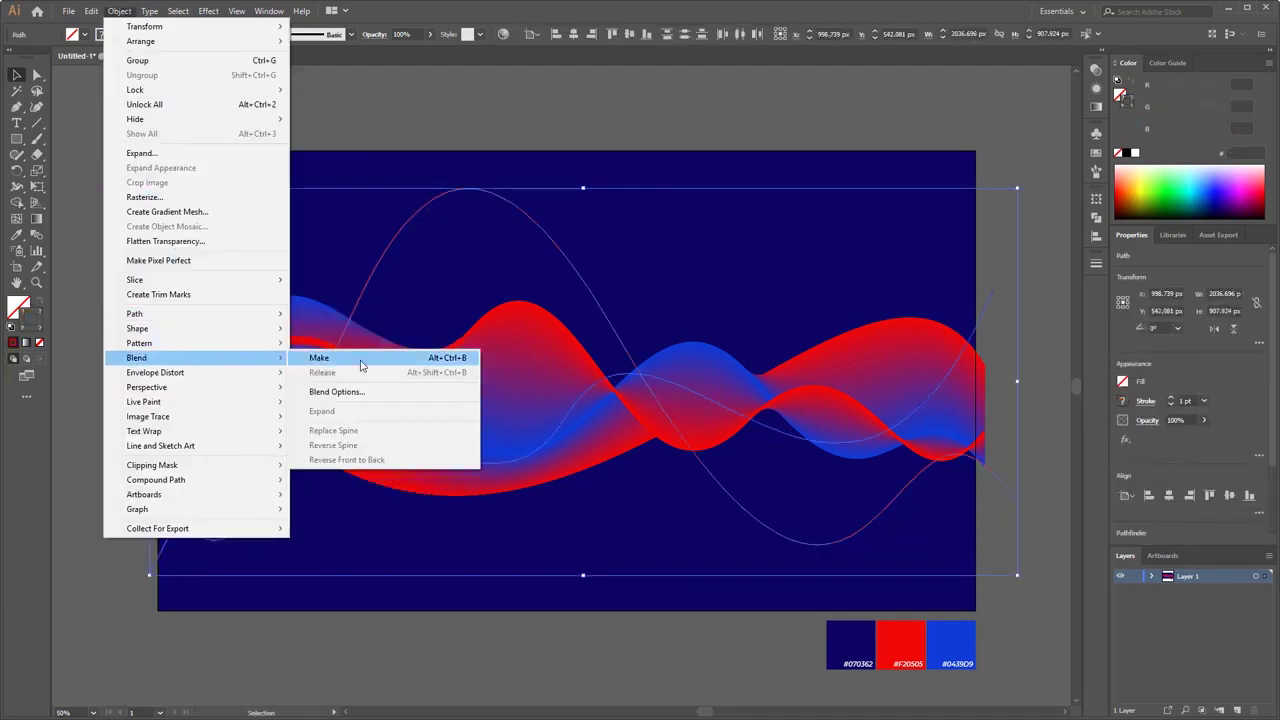
left_click(340, 358)
double_click(37, 235)
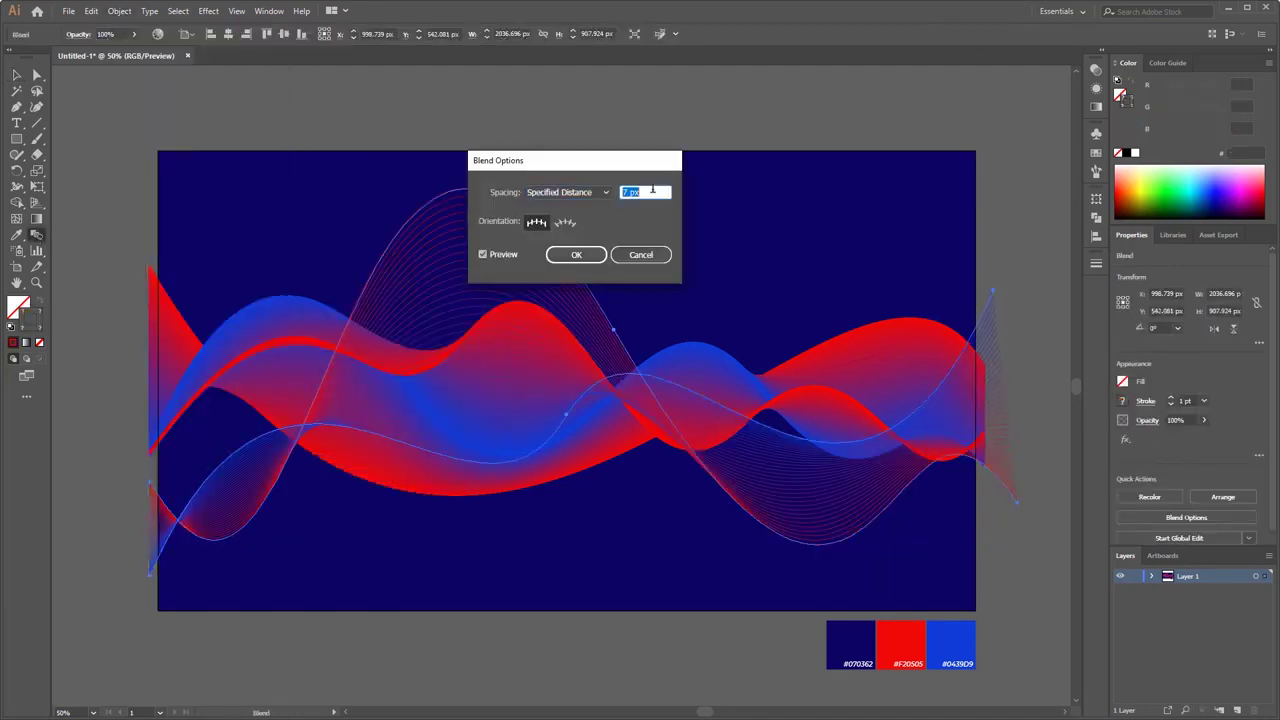
left_click(574, 251)
left_click(371, 117)
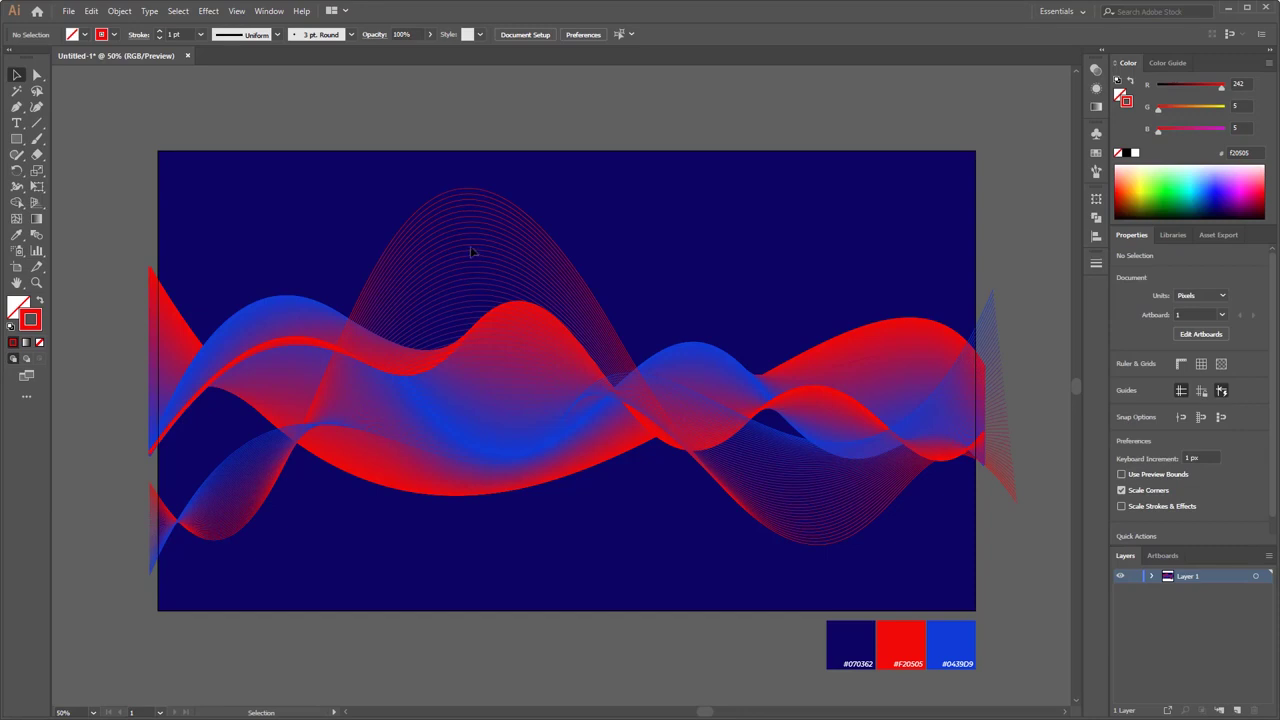
- Send the thin-line blend backward behind the main wave, and demonstrate moving it one level back and forward again
left_click(471, 253)
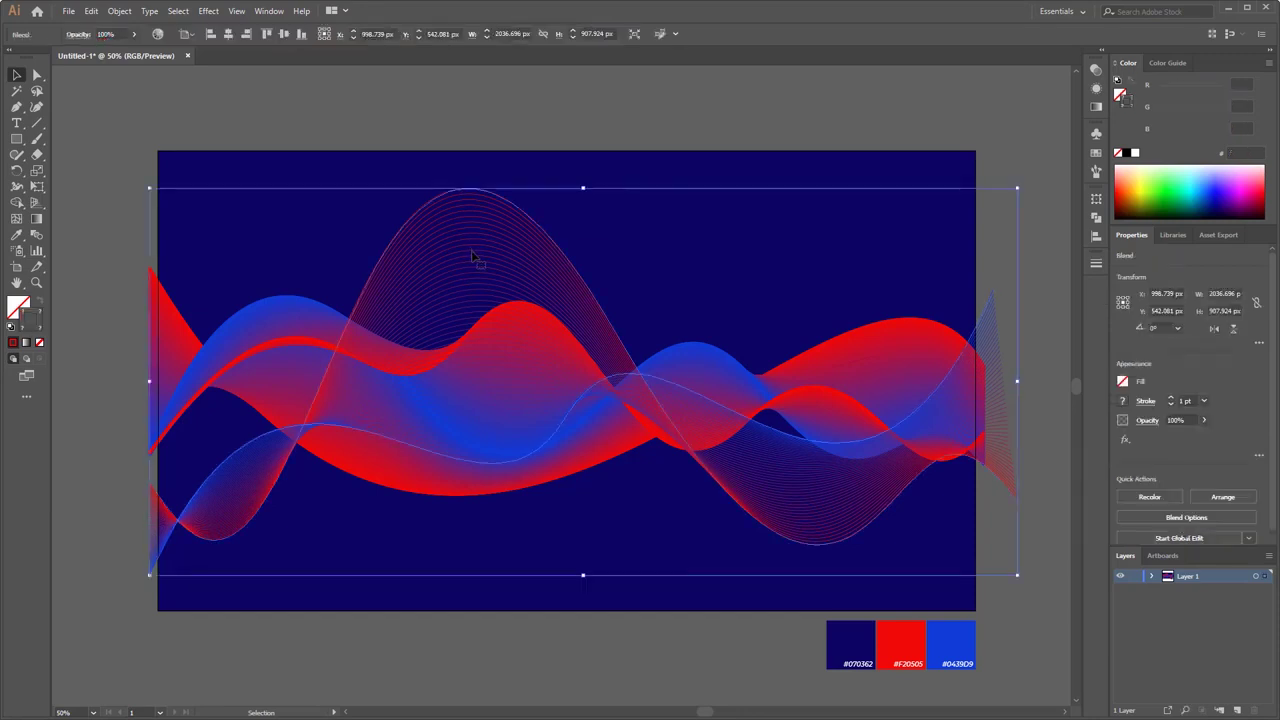
right_click(474, 256)
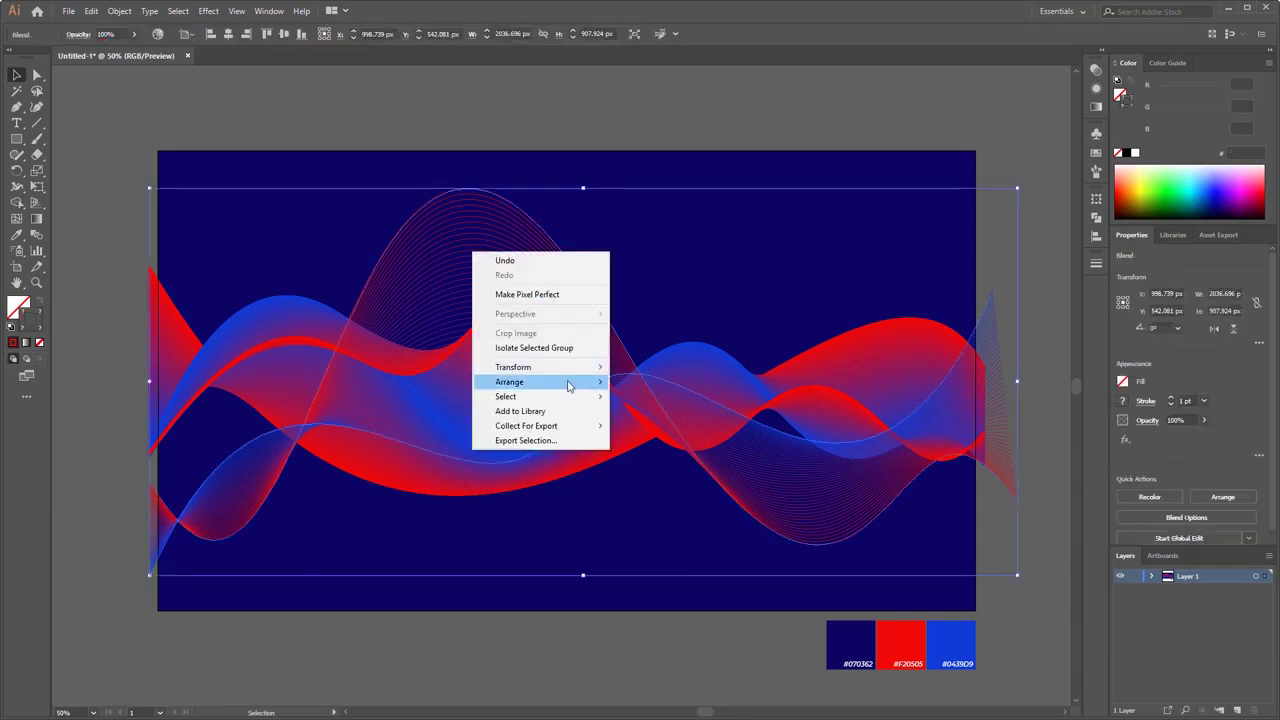
mouse_move(573, 381)
left_click(684, 412)
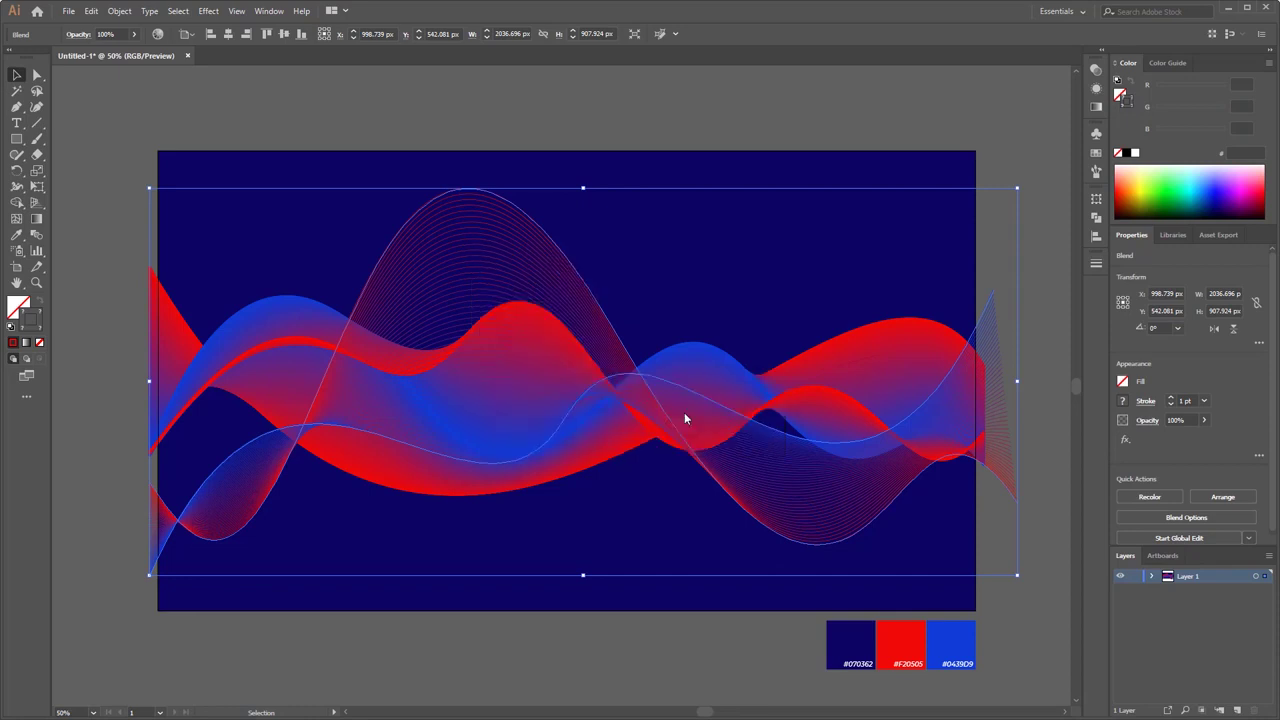
key("ctrl+[")
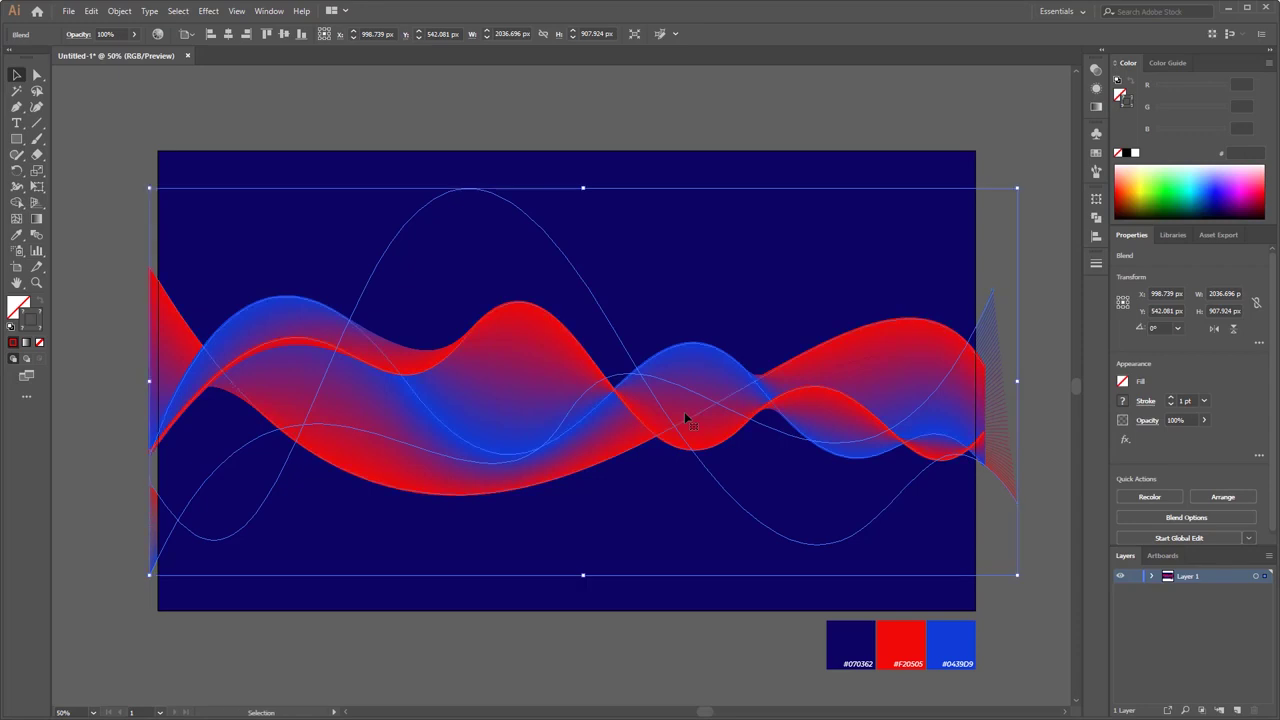
key("ctrl+]")
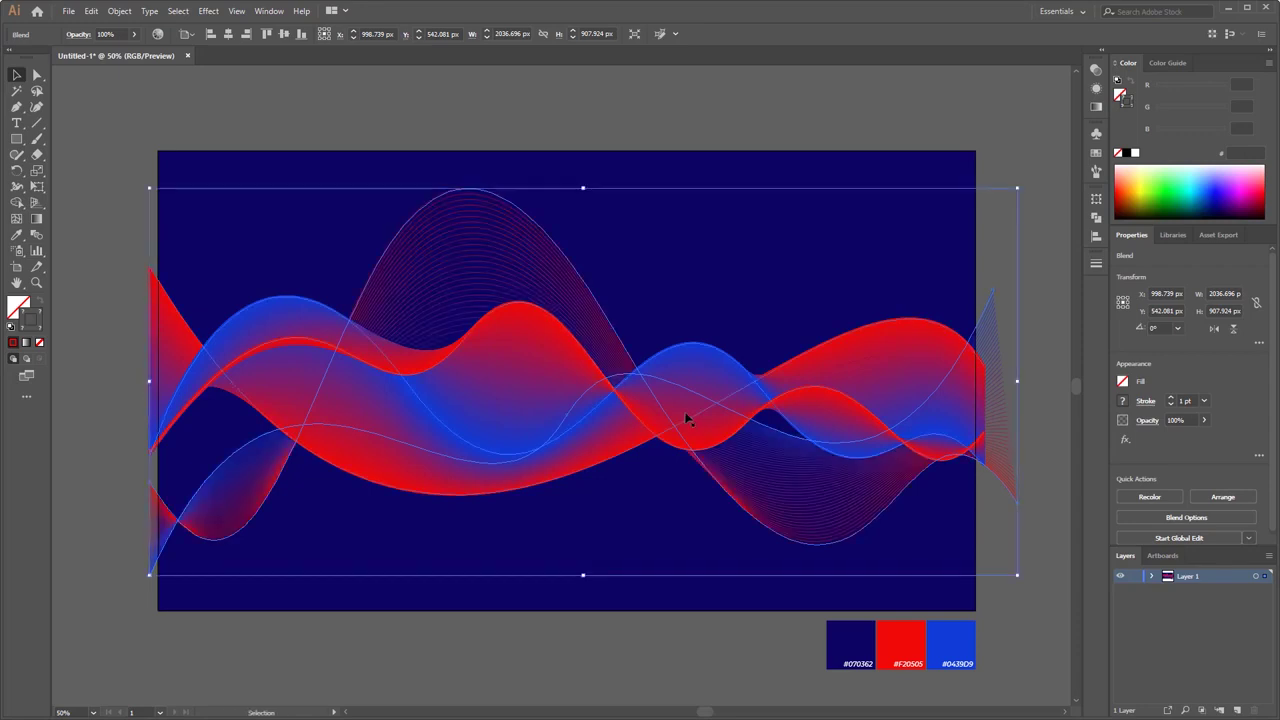
- Reposition the thin-line blend, rotating it slightly and reducing its height behind the main wave
left_click_drag(478, 281, 478, 255)
left_click_drag(1026, 556, 1025, 586)
left_click_drag(594, 168, 594, 212)
left_click(74, 124)
- Draw a circle about 142 px in diameter above the wave's left part and give it a gradient fill
left_click_drag(17, 139, 70, 173)
left_click_drag(318, 231, 378, 291)
left_click(39, 342)
left_click(15, 304)
left_click(26, 342)
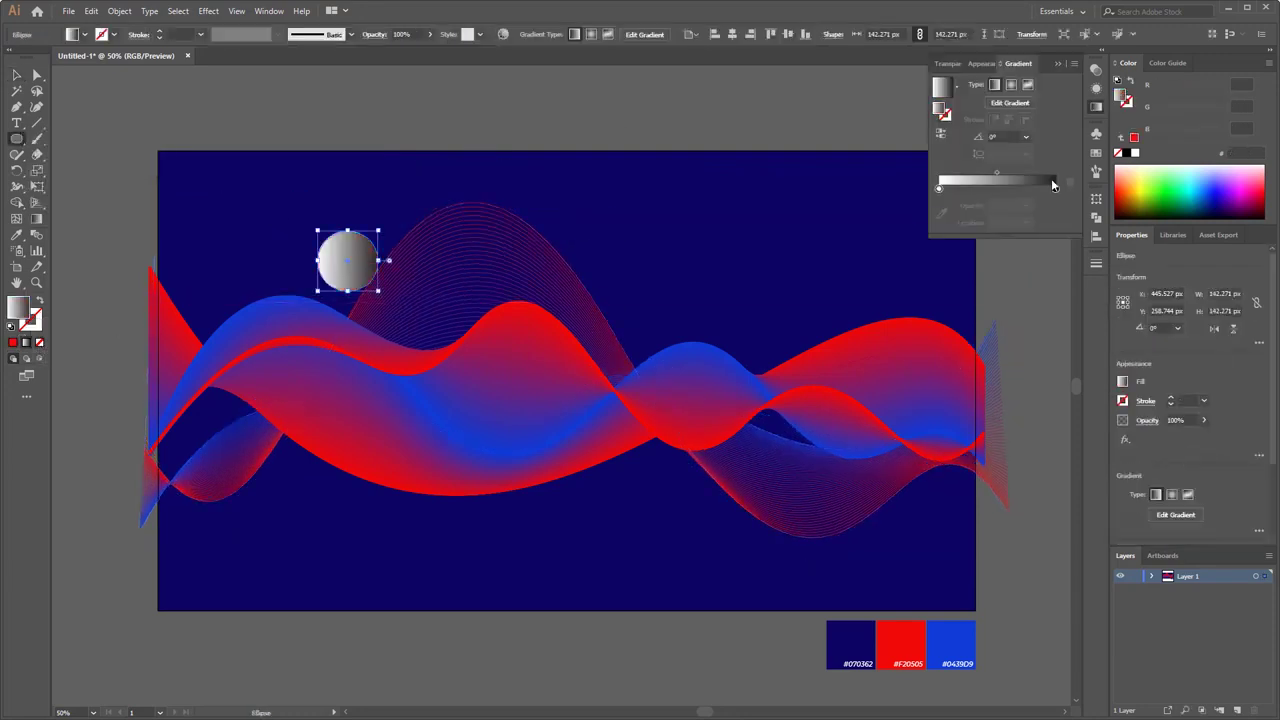
- Set the circle's linear gradient to run from red #f20505 to dark blue #070662
double_click(1055, 188)
left_click(1054, 203)
left_click(1076, 221)
left_click_drag(1036, 306, 976, 309)
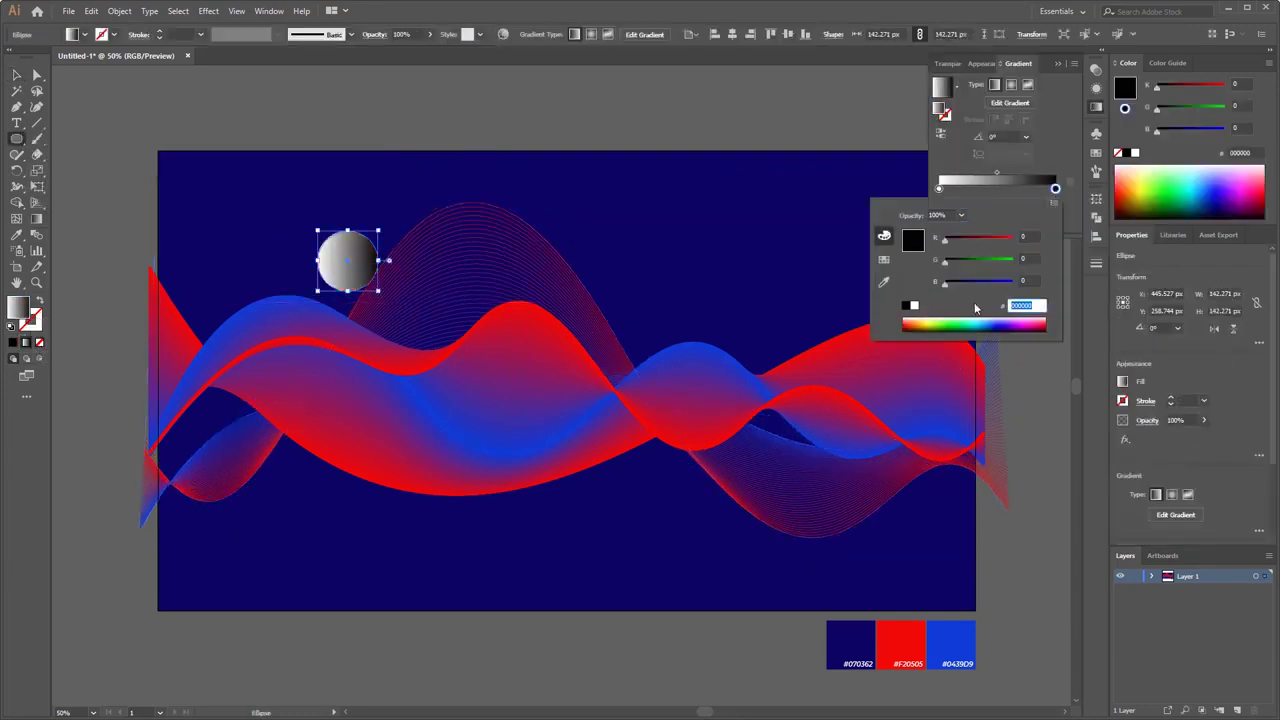
type("ffffff")
key("Return")
left_click_drag(1036, 306, 980, 307)
type("070662")
key("Return")
- Place three red gradient circles of different sizes around the wave, with the lower-left one about 169 px wide
key("v")
left_click_drag(348, 274, 305, 485)
left_click(941, 134)
left_click(1058, 63)
left_click(1010, 110)
left_click(1096, 152)
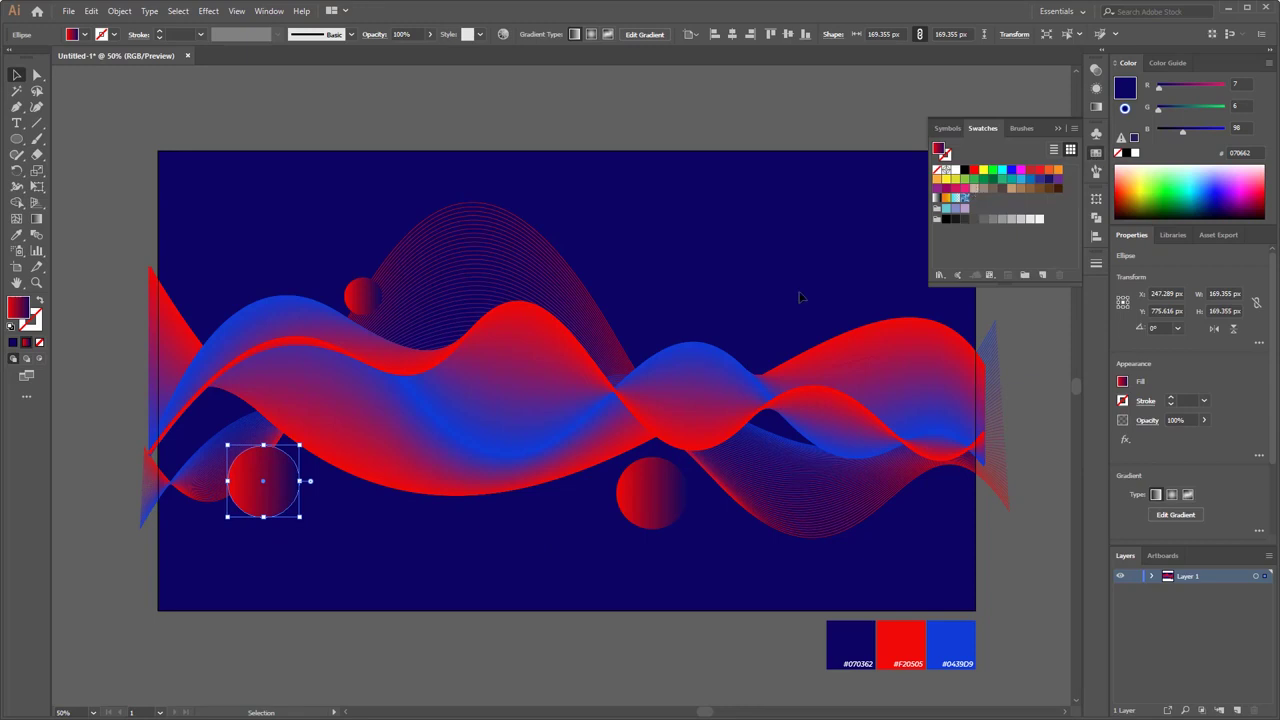
- Change the red gradient stop of the lower-left circle to blue #0439d9
left_click(1096, 106)
double_click(938, 188)
type("0439d9")
key("Return")
- Place copies of the blue gradient circle in different sizes around the right half of the wave
left_click_drag(263, 481, 765, 304)
left_click_drag(798, 337, 611, 338)
left_click_drag(599, 350, 619, 344)
left_click_drag(263, 481, 262, 717)
key("i")
left_click(644, 451)
- Place a large blue gradient circle across the artboard's top edge and a large red one across its bottom edge
scroll(592, 634, "down", 1)
left_click_drag(511, 635, 722, 309)
left_click(728, 406)
left_click_drag(371, 503, 791, 517)
left_click(476, 607)
left_click(1020, 557)
key("ctrl+0")
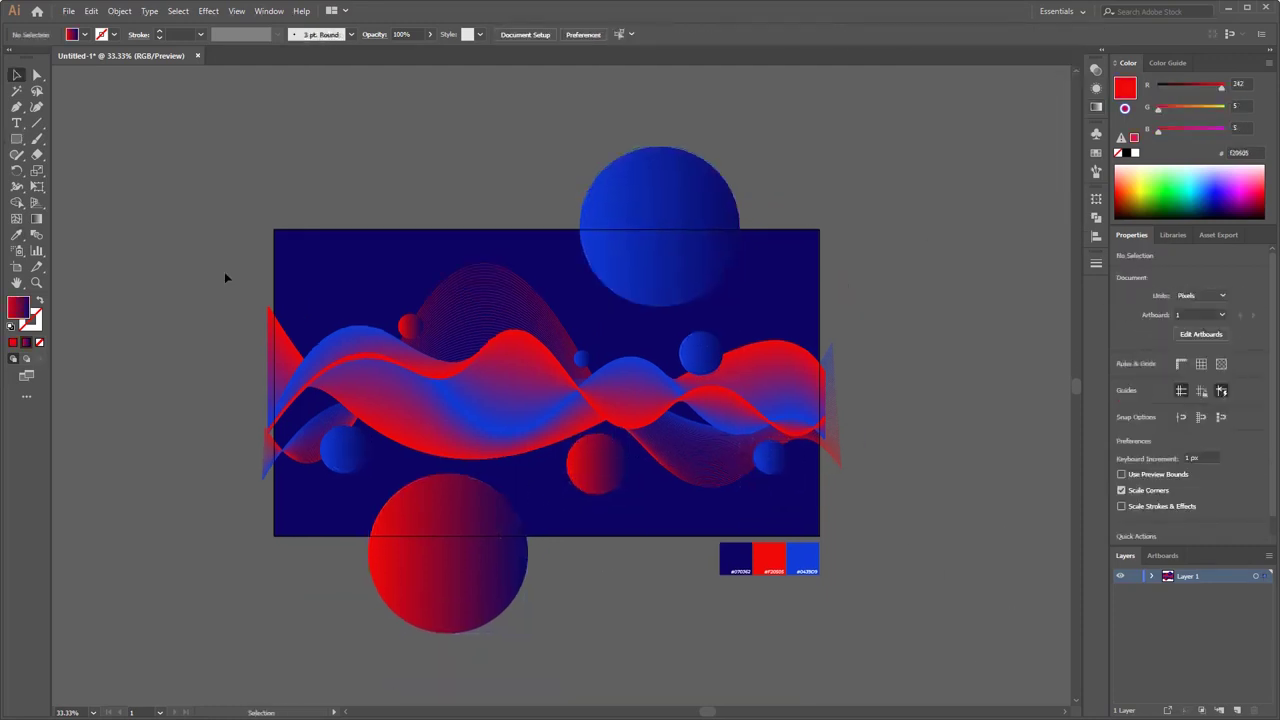
- Draw a 1920 x 1080 px rectangle covering the whole artboard
left_click(16, 140)
left_click(82, 137)
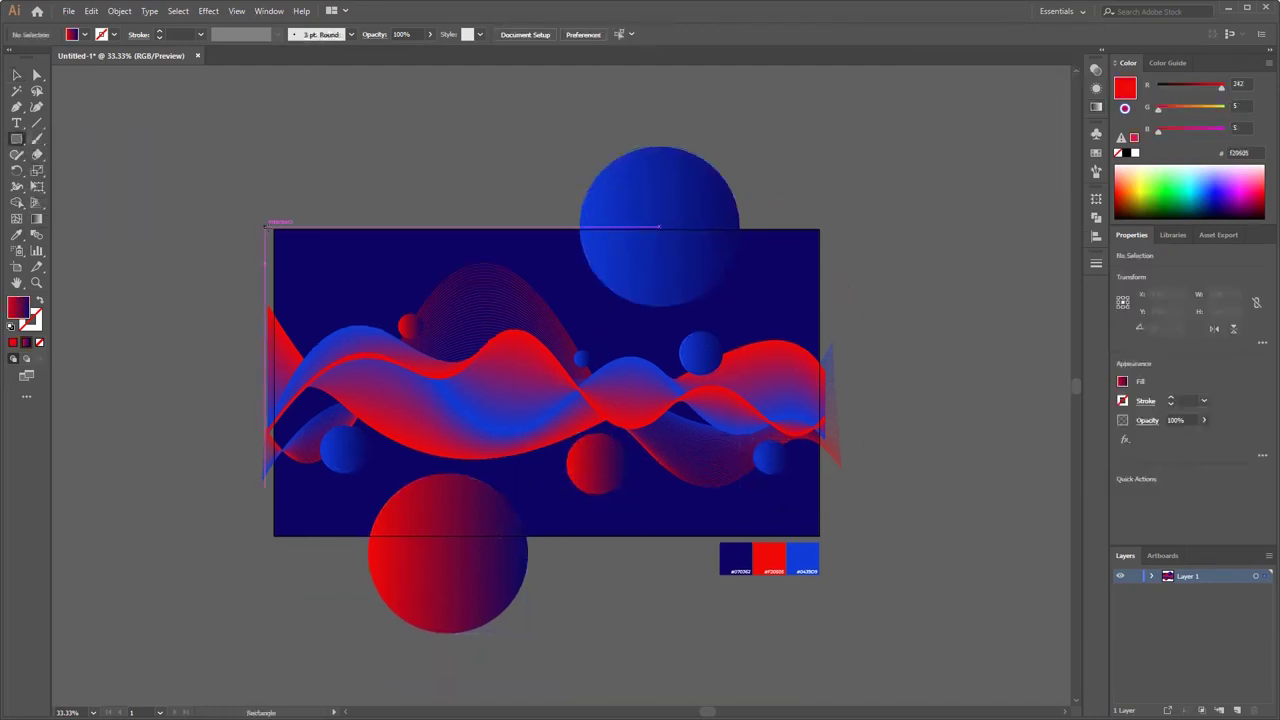
left_click_drag(274, 228, 820, 536)
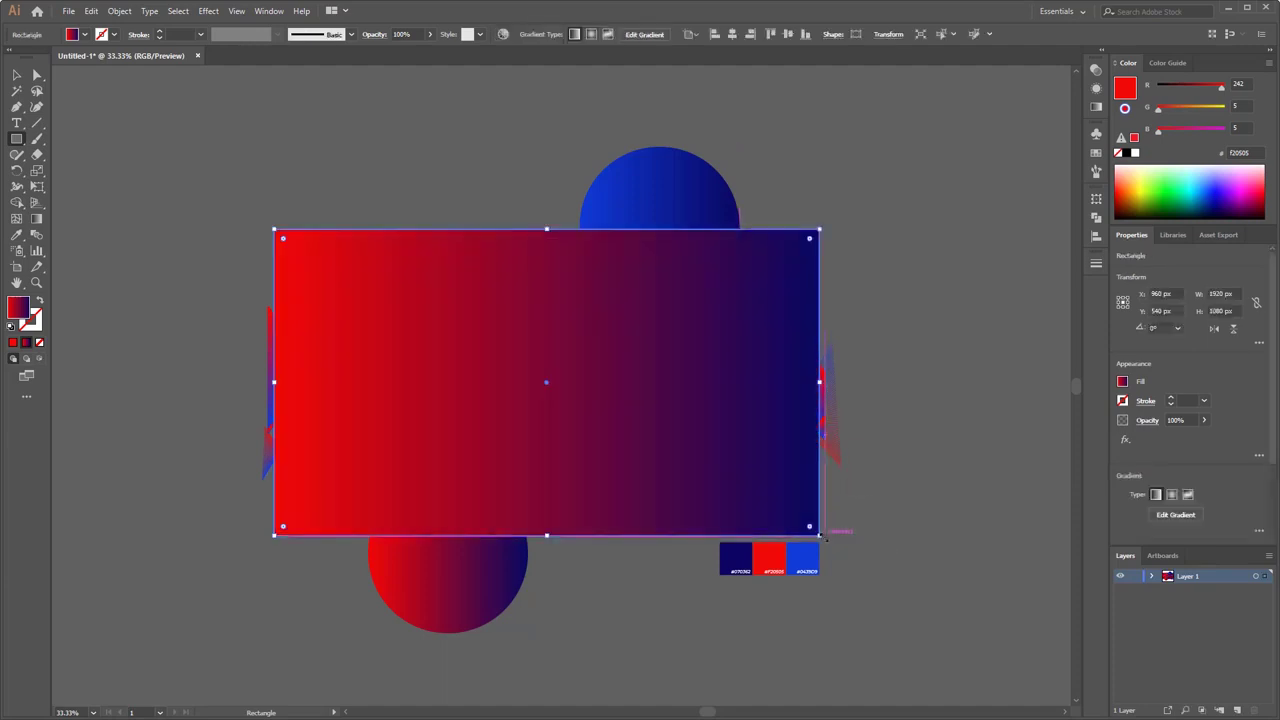
- Select all the artwork and make a clipping mask from the artboard-sized rectangle
left_click(16, 75)
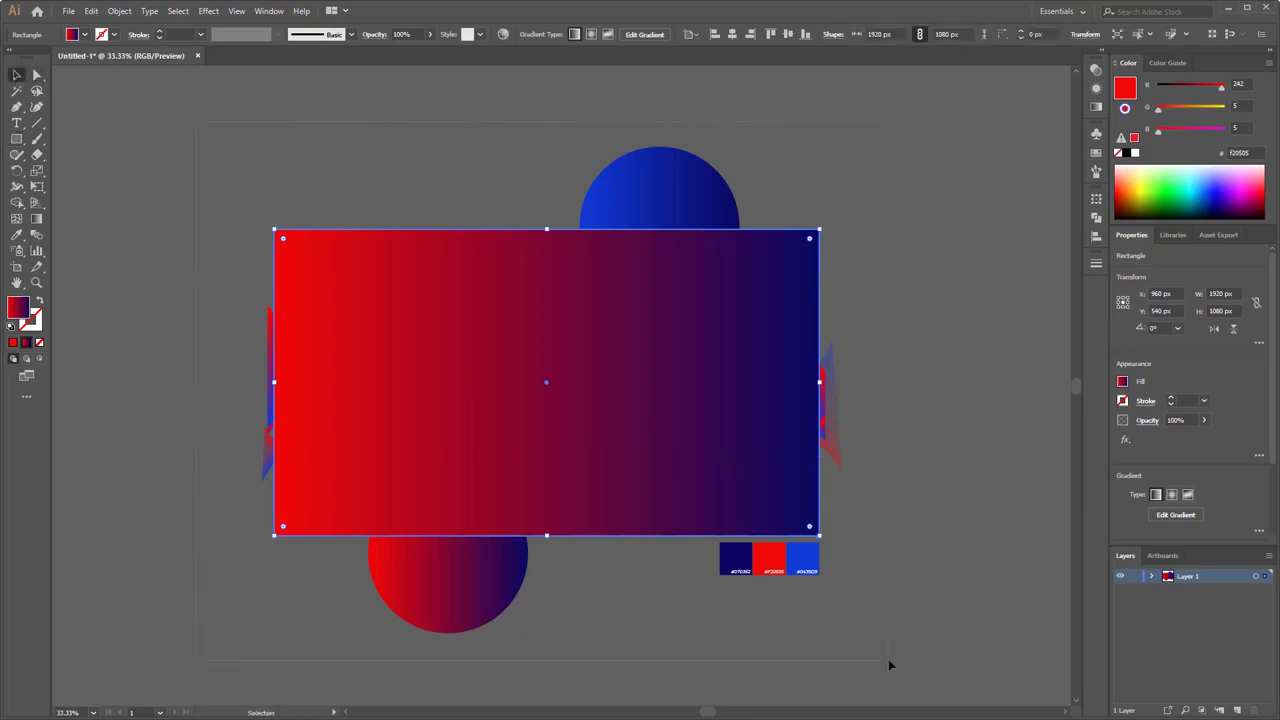
key("ctrl+a")
right_click(586, 295)
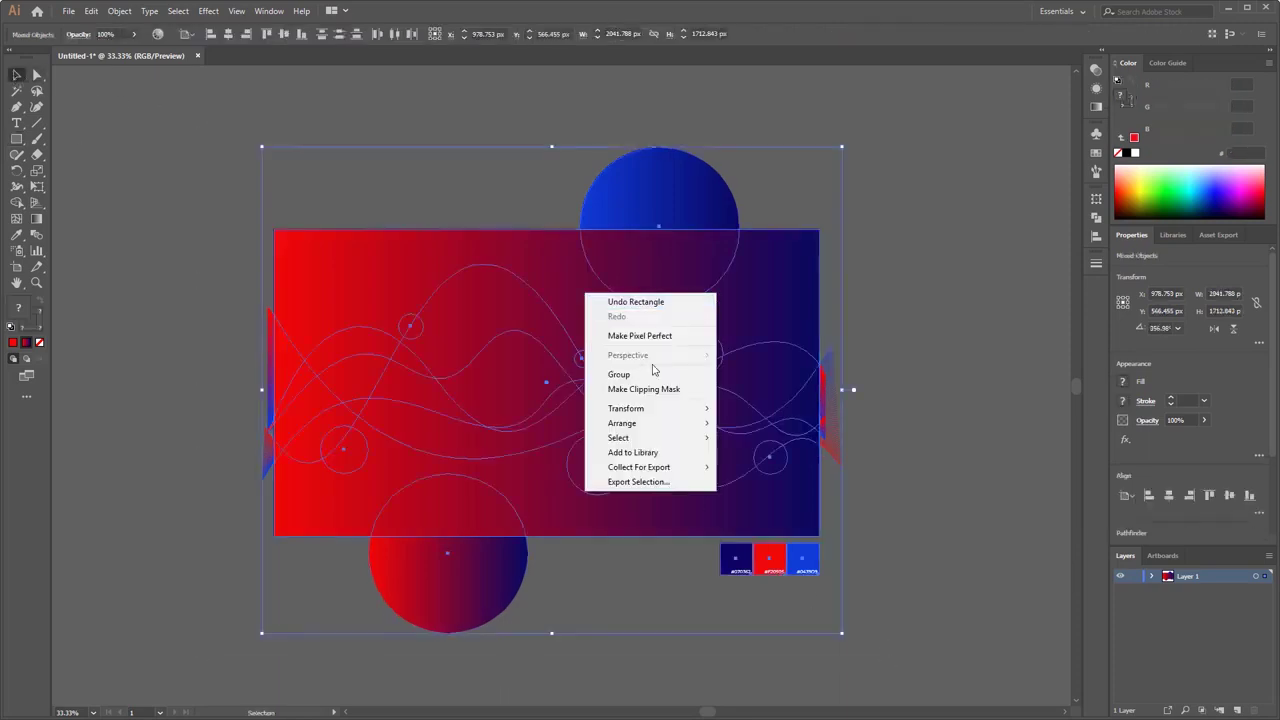
left_click(684, 390)
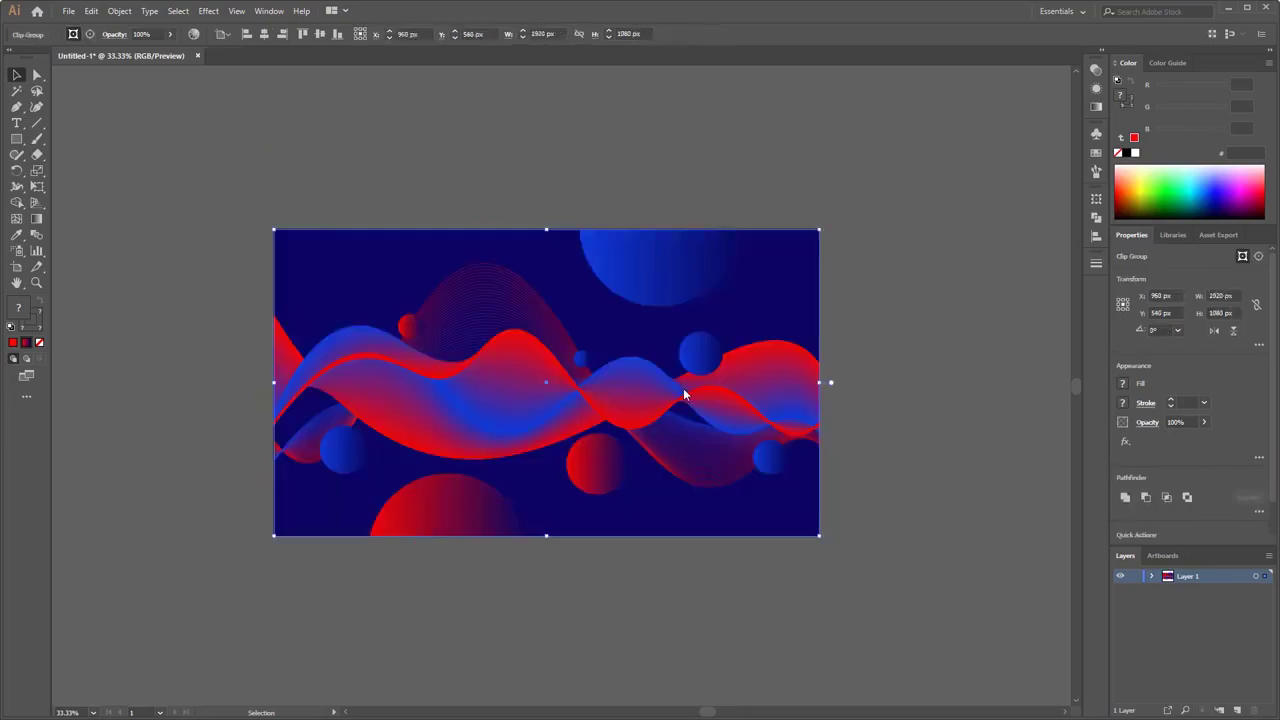